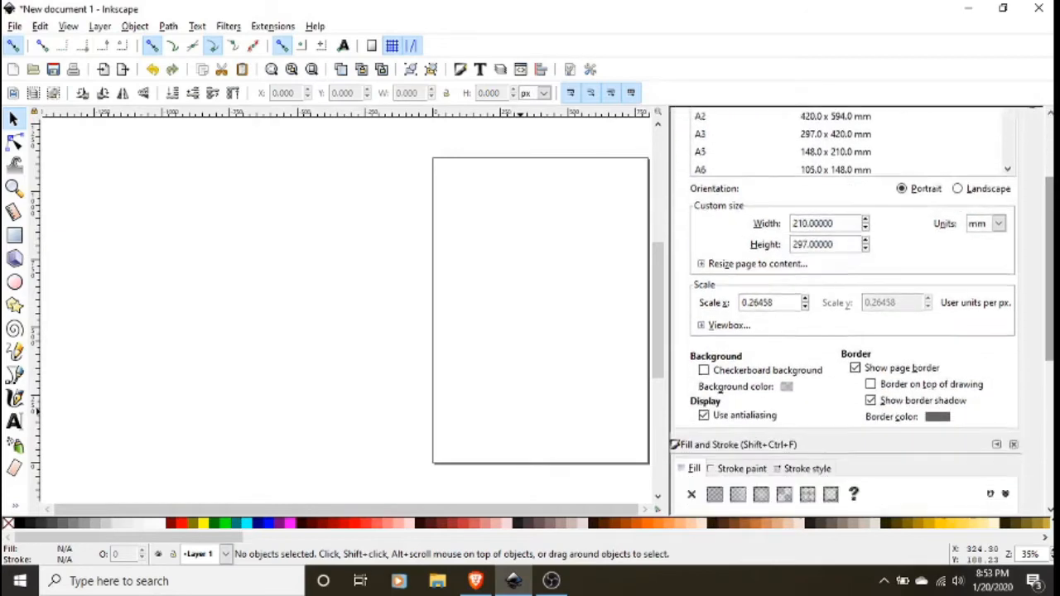
Turn off the page border in the document properties and minimise that dialog
{"action": "left_click", "coordinate": [856, 235]}
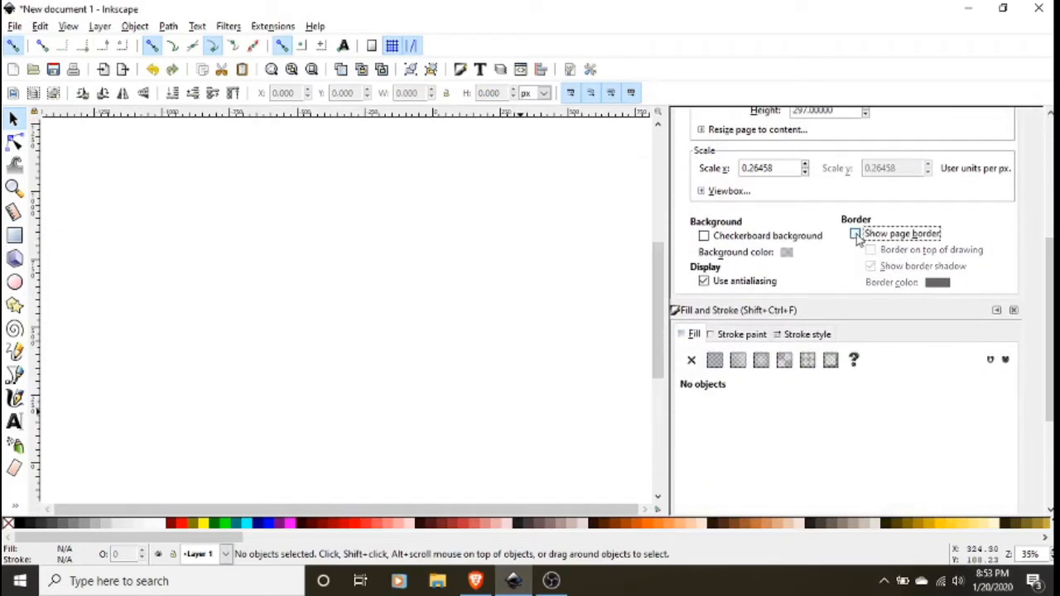
{"action": "left_click_drag", "start_coordinate": [1052, 268], "coordinate": [1051, 166]}
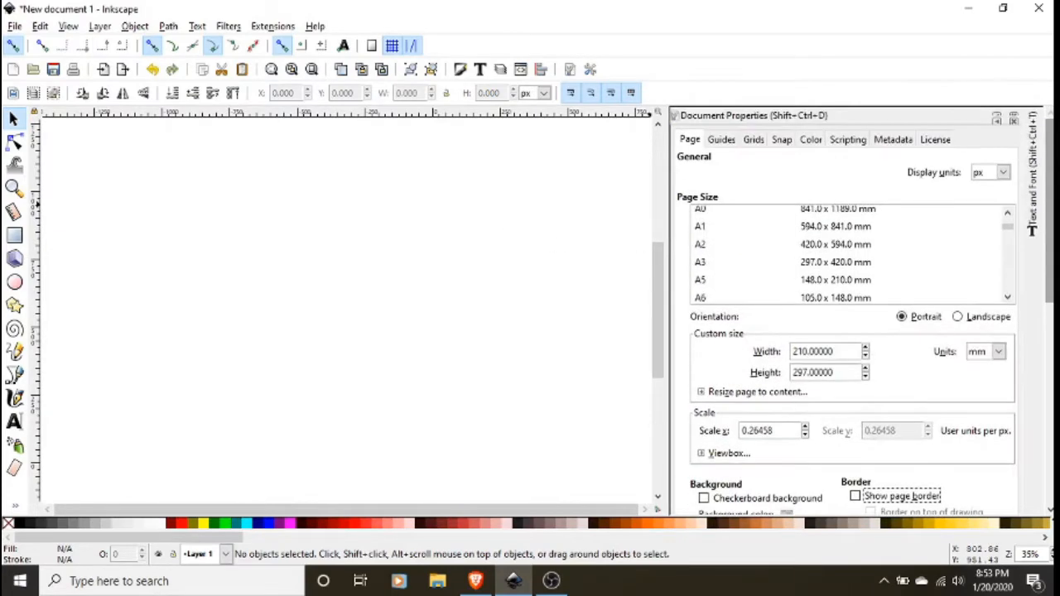
{"action": "left_click", "coordinate": [997, 116]}
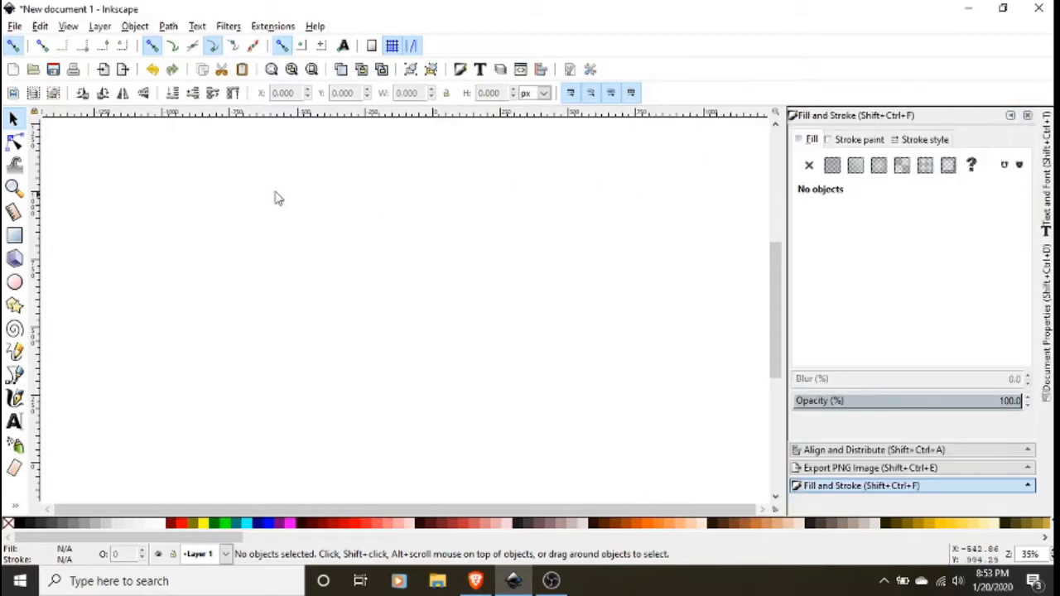
Create a text object reading GLITCH on the blank canvas at 1:1 zoom
{"action": "left_click", "coordinate": [69, 27]}
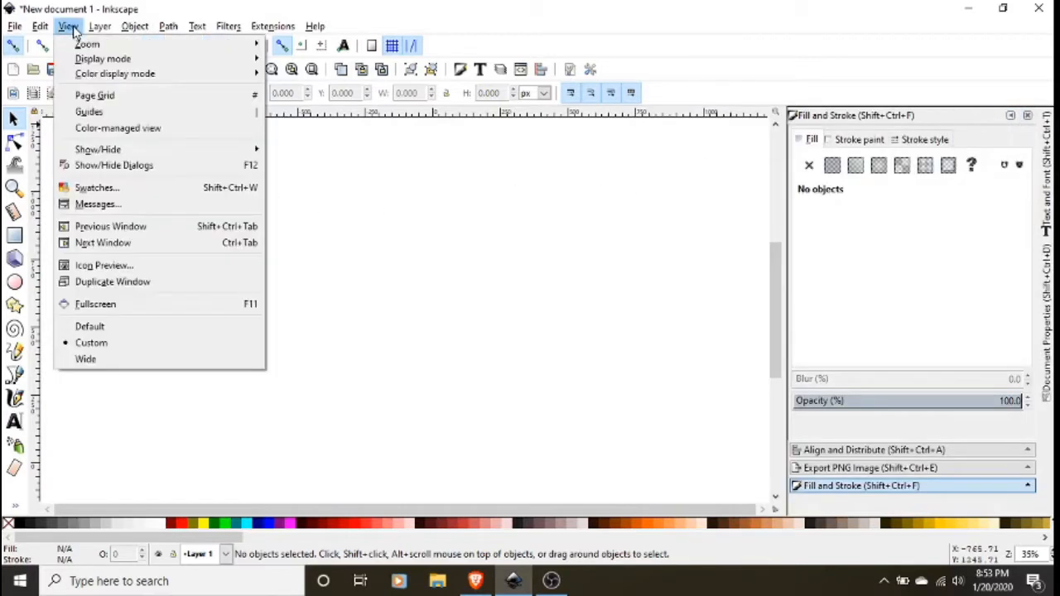
{"action": "mouse_move", "coordinate": [93, 44]}
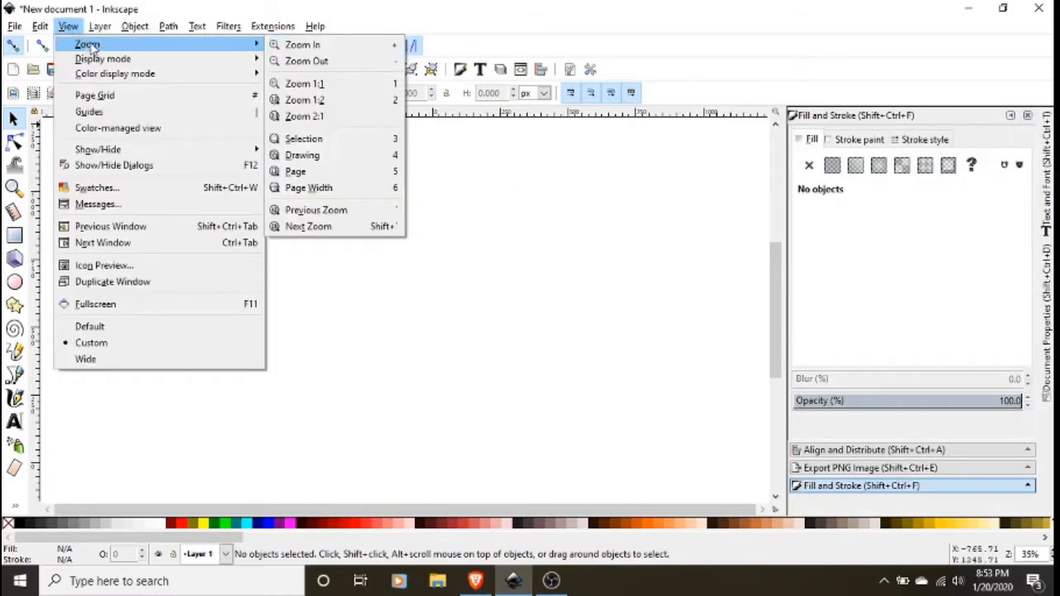
{"action": "left_click", "coordinate": [331, 84]}
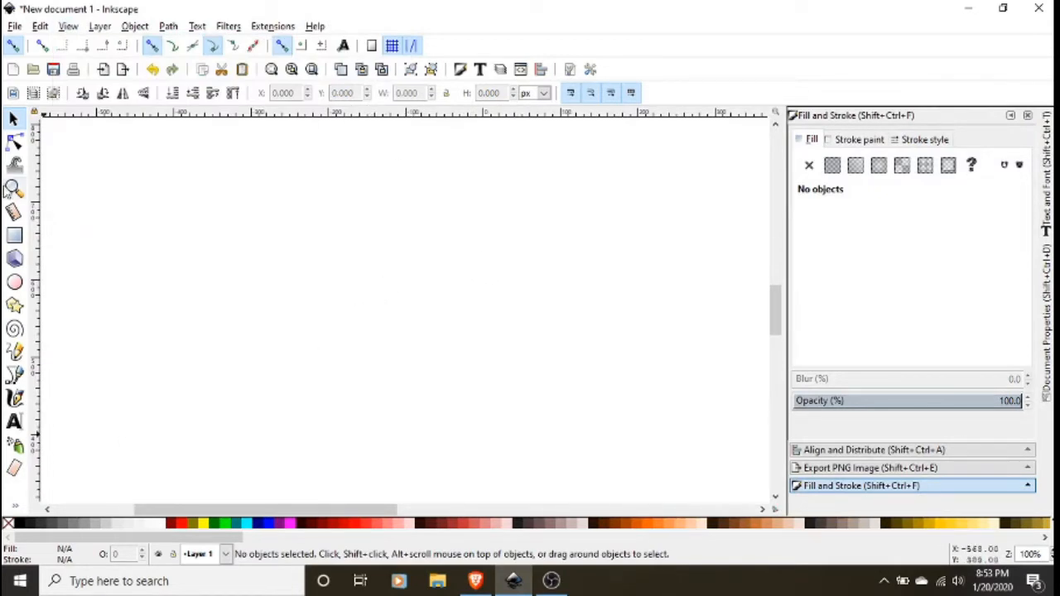
{"action": "left_click", "coordinate": [14, 421]}
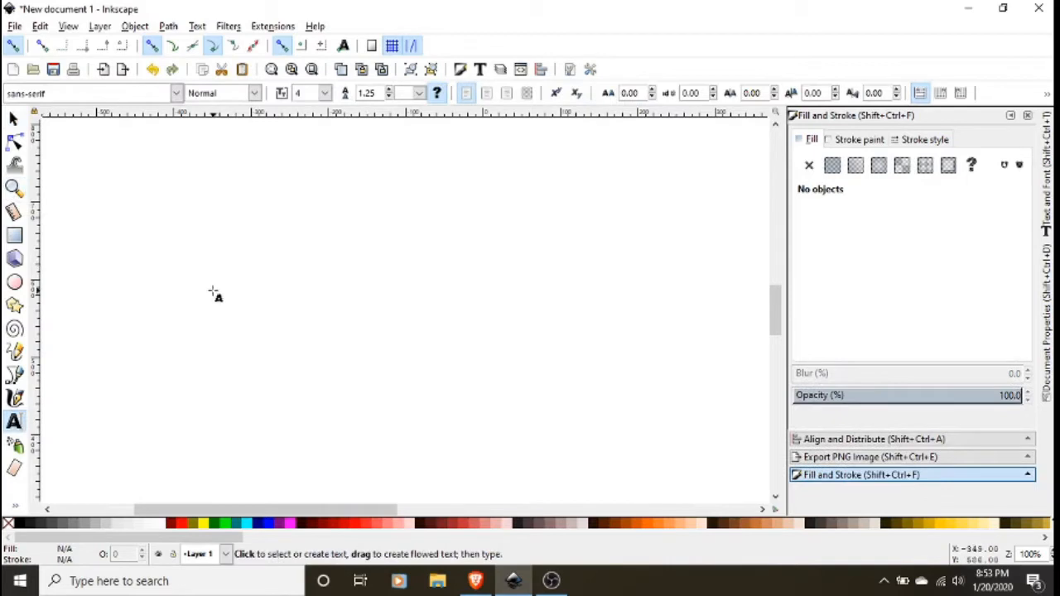
{"action": "left_click", "coordinate": [145, 223]}
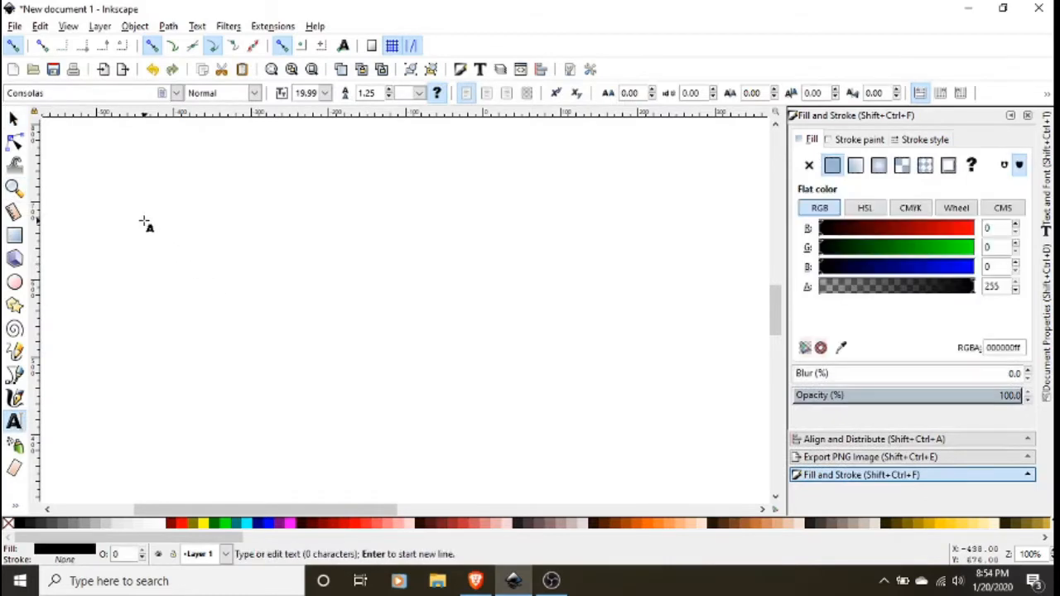
{"action": "type", "text": "GUI"}
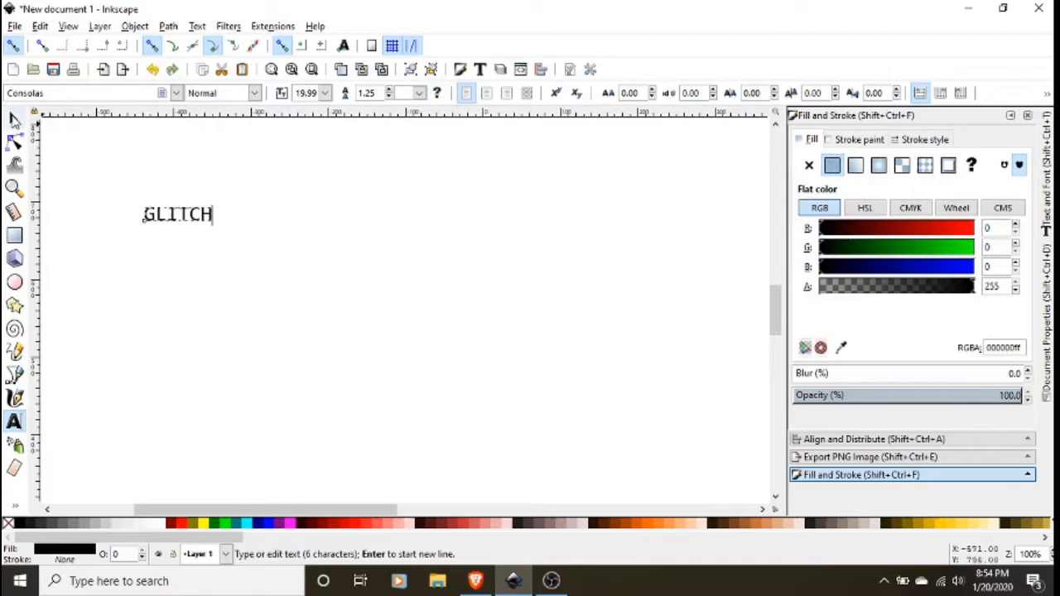
Enlarge the GLITCH text proportionally to about 495 px wide and place it near the middle of the visible canvas
{"action": "left_click", "coordinate": [14, 119]}
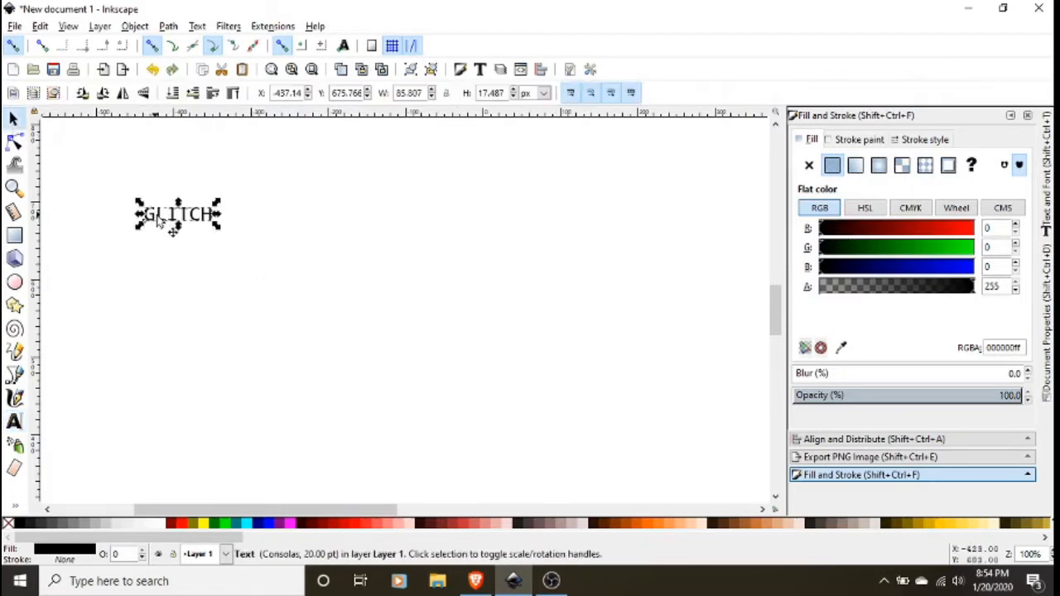
{"action": "left_click_drag", "start_coordinate": [158, 217], "coordinate": [404, 298]}
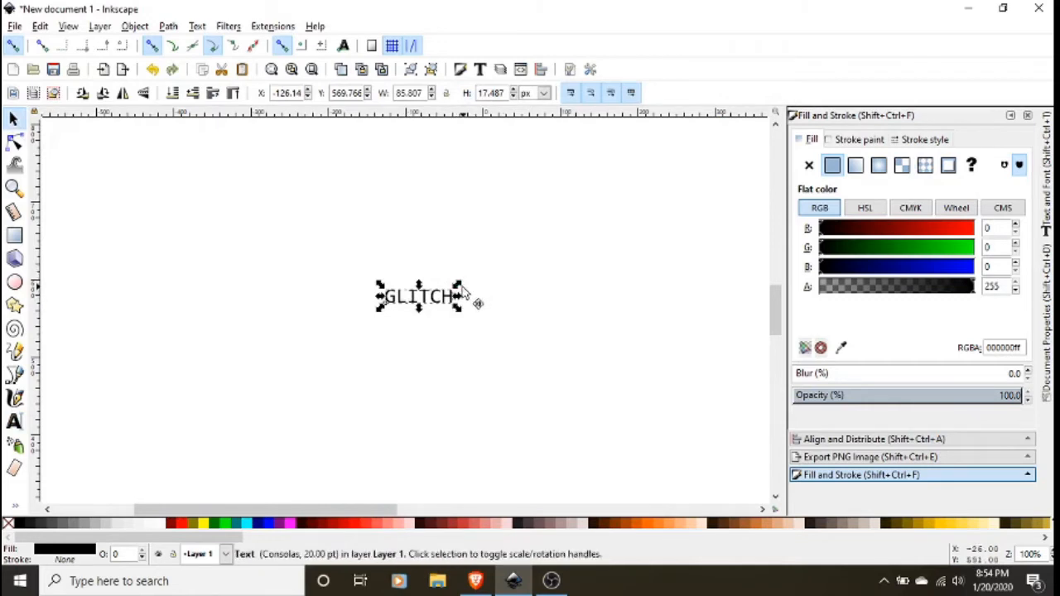
{"action": "left_click_drag", "start_coordinate": [464, 290], "coordinate": [652, 253]}
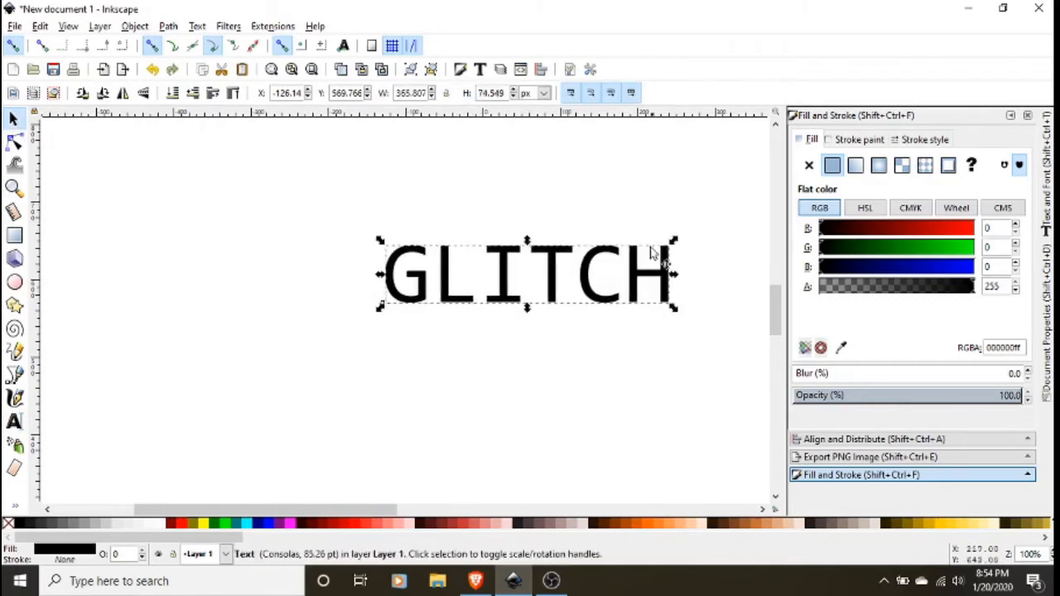
{"action": "left_click_drag", "start_coordinate": [558, 296], "coordinate": [472, 296]}
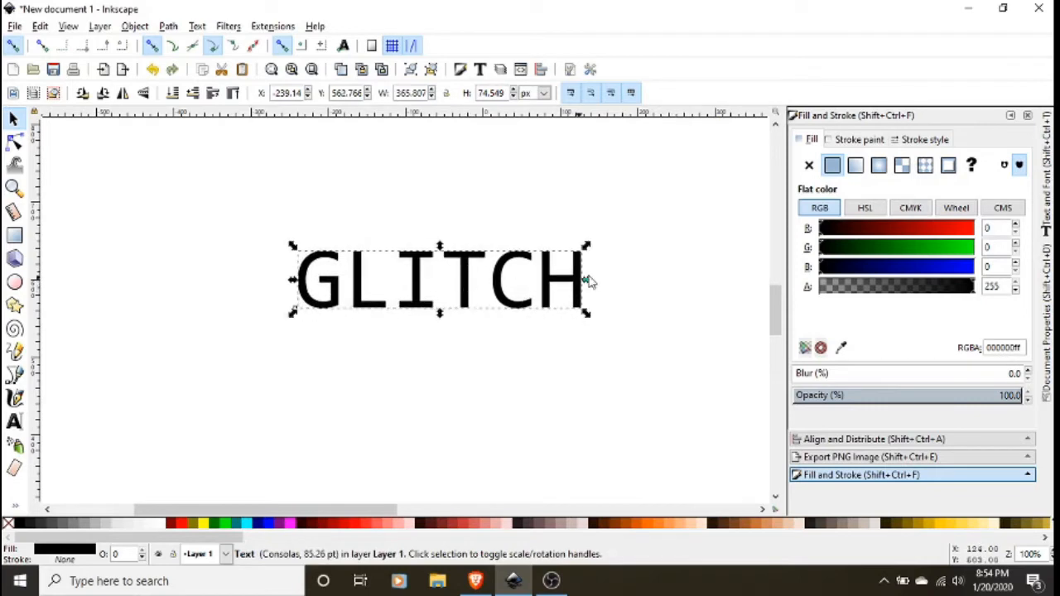
{"action": "left_click_drag", "start_coordinate": [587, 246], "coordinate": [686, 224]}
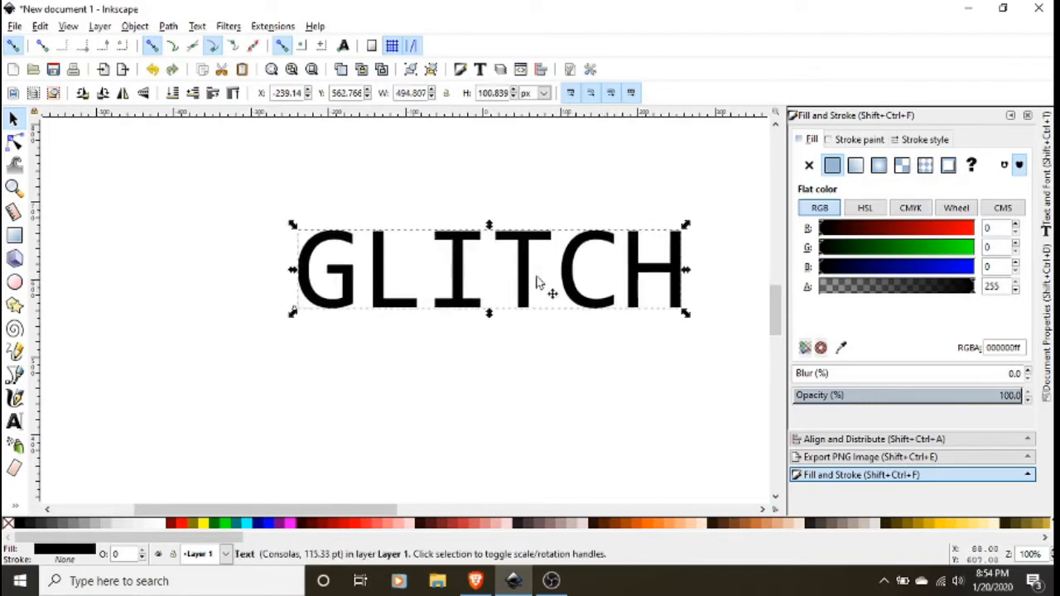
{"action": "left_click_drag", "start_coordinate": [536, 287], "coordinate": [445, 294]}
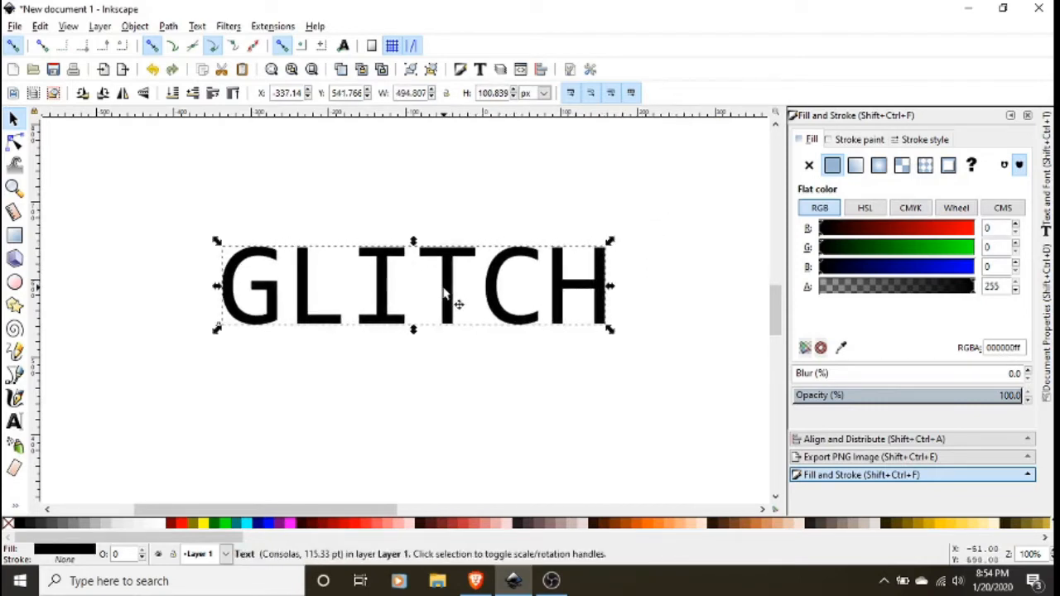
Set the letter spacing of the GLITCH text to 40
{"action": "key", "text": "ctrl+shift+t"}
{"action": "double_click", "coordinate": [445, 294]}
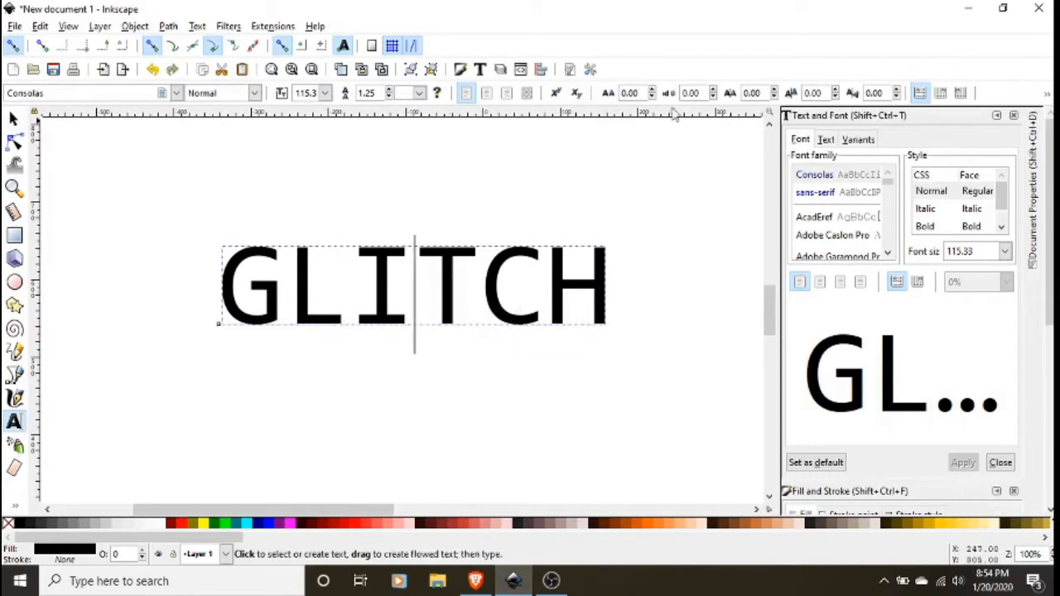
{"action": "left_click", "coordinate": [654, 90]}
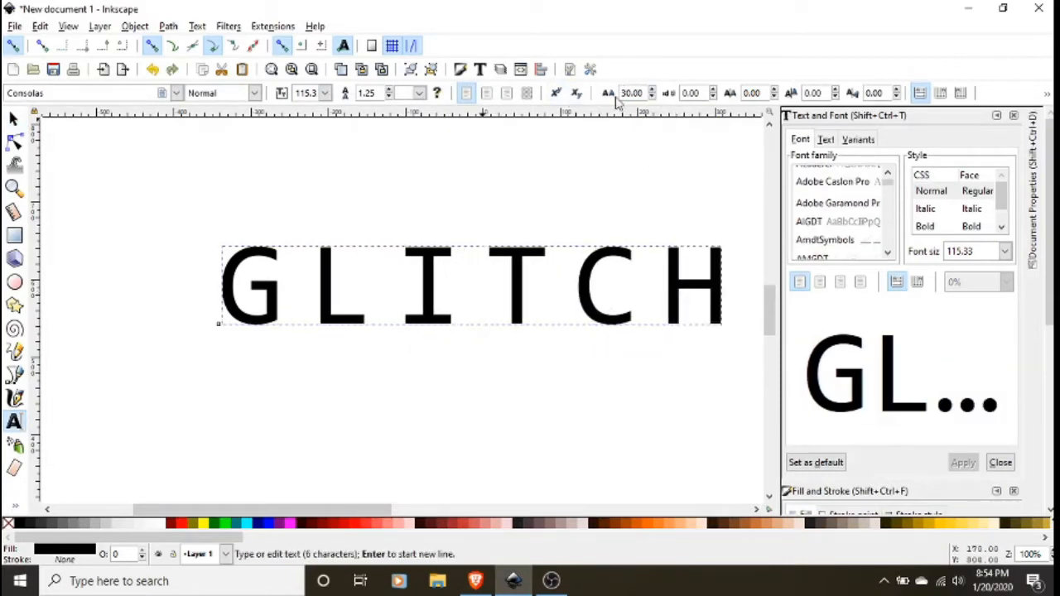
{"action": "double_click", "coordinate": [629, 92]}
{"action": "type", "text": "40"}
{"action": "key", "text": "Return"}
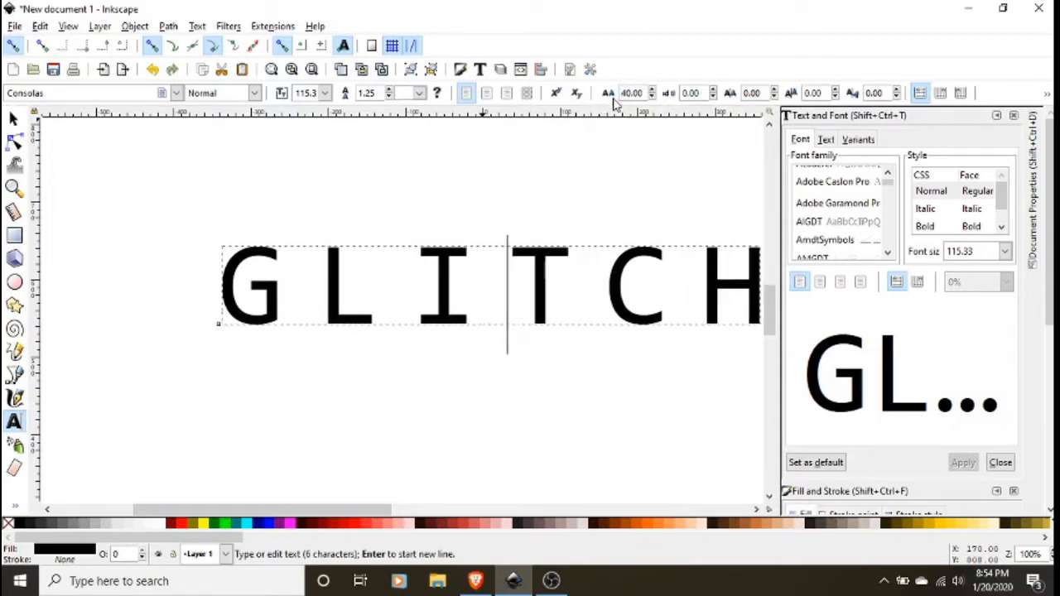
Move the widely spaced GLITCH text about 137 px to the left so the whole word fits in view
{"action": "left_click", "coordinate": [16, 119]}
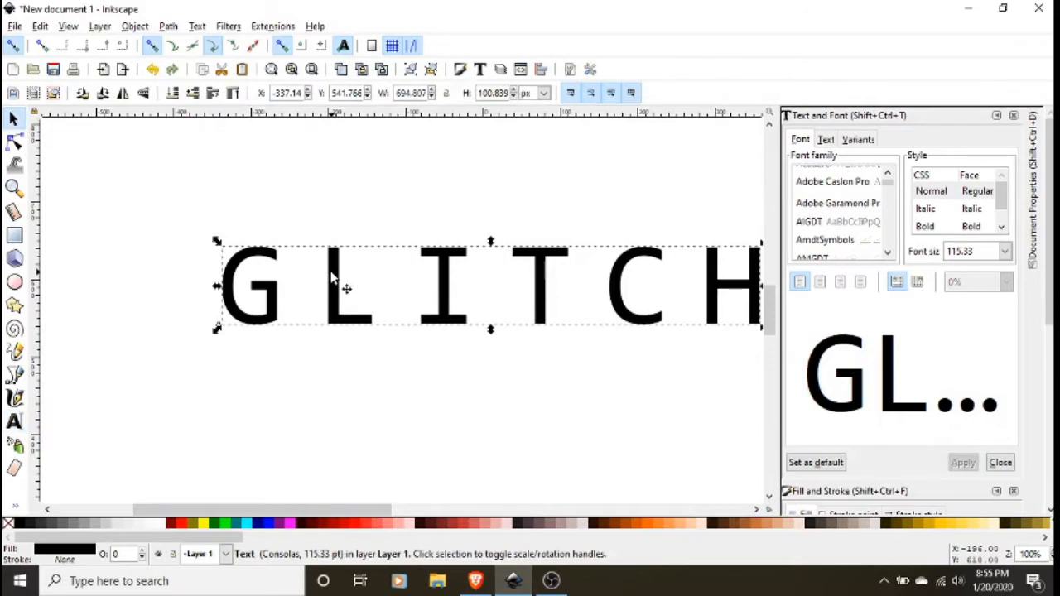
{"action": "left_click_drag", "start_coordinate": [336, 282], "coordinate": [229, 284]}
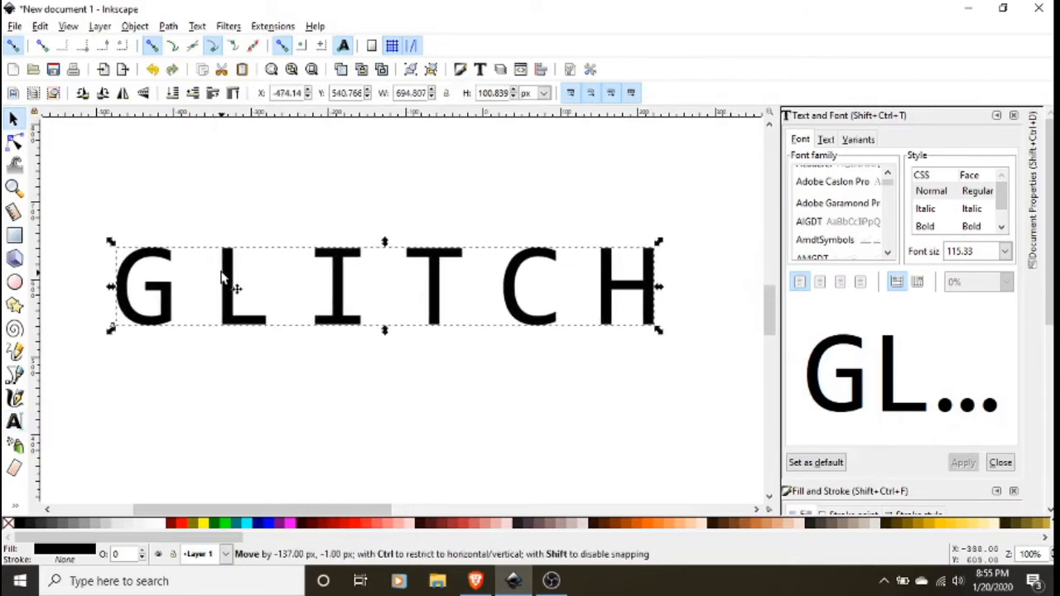
{"action": "left_click", "coordinate": [244, 256]}
{"action": "left_click", "coordinate": [240, 288]}
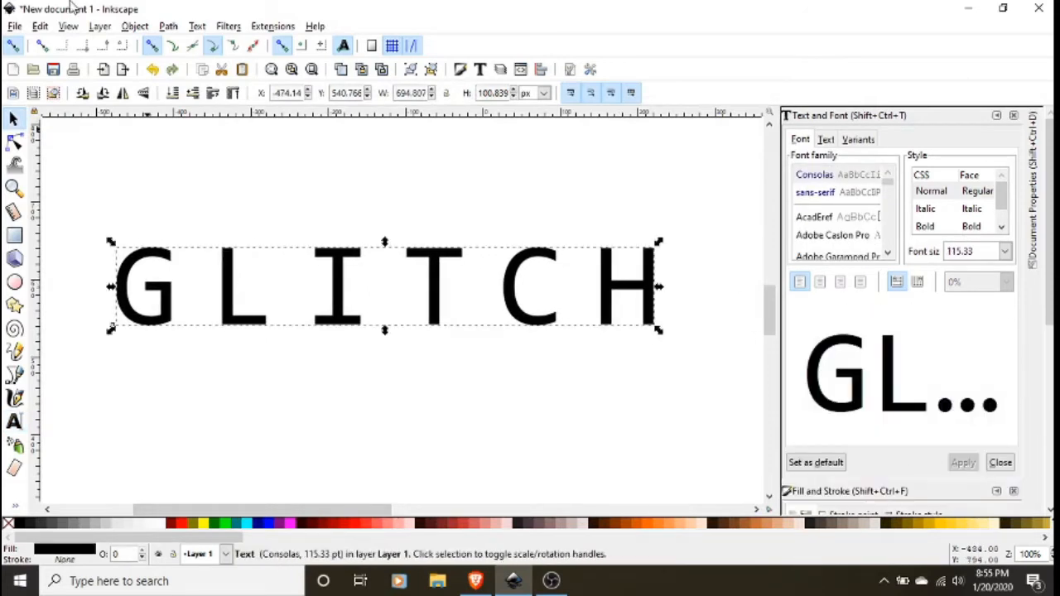
Convert the GLITCH text to paths and ungroup it into separate letters
{"action": "left_click", "coordinate": [133, 26]}
{"action": "mouse_move", "coordinate": [168, 26]}
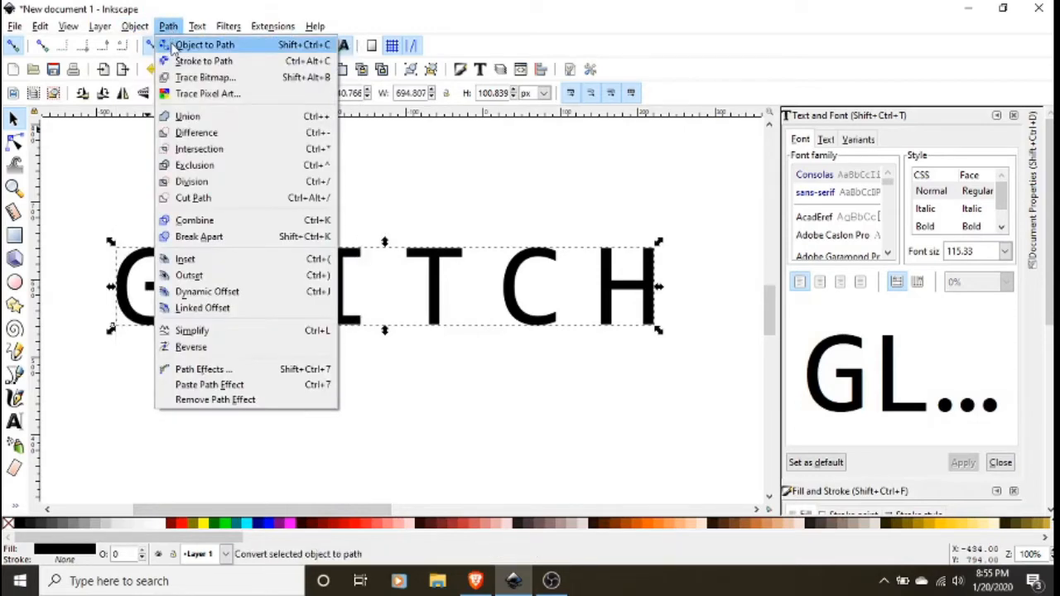
{"action": "left_click", "coordinate": [172, 47]}
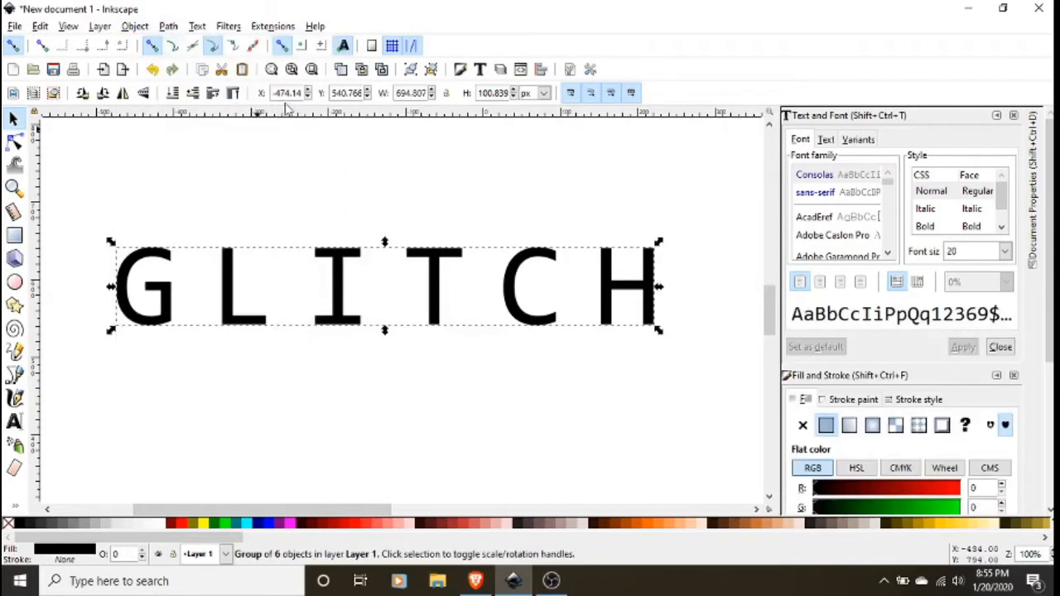
{"action": "left_click", "coordinate": [431, 71]}
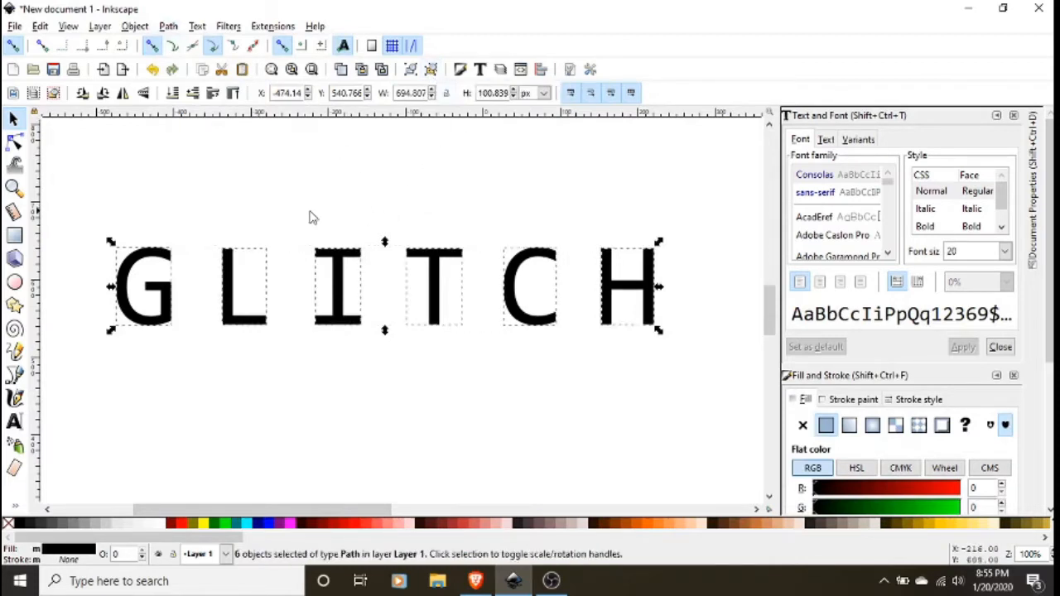
Unite the six letter paths into a single path with Union and deselect it
{"action": "left_click", "coordinate": [168, 26]}
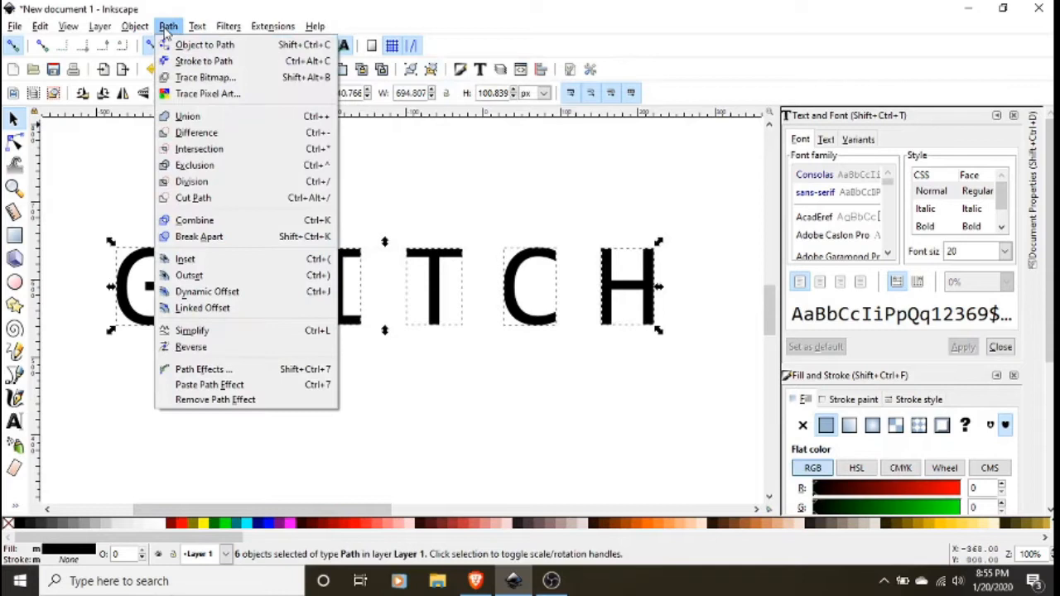
{"action": "left_click", "coordinate": [201, 120]}
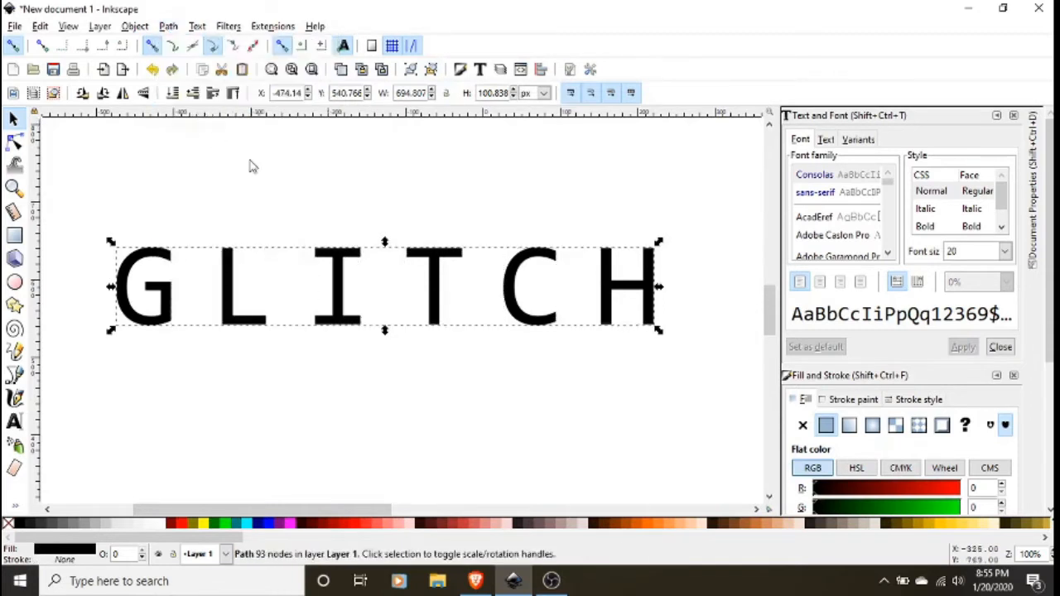
{"action": "left_click", "coordinate": [362, 393]}
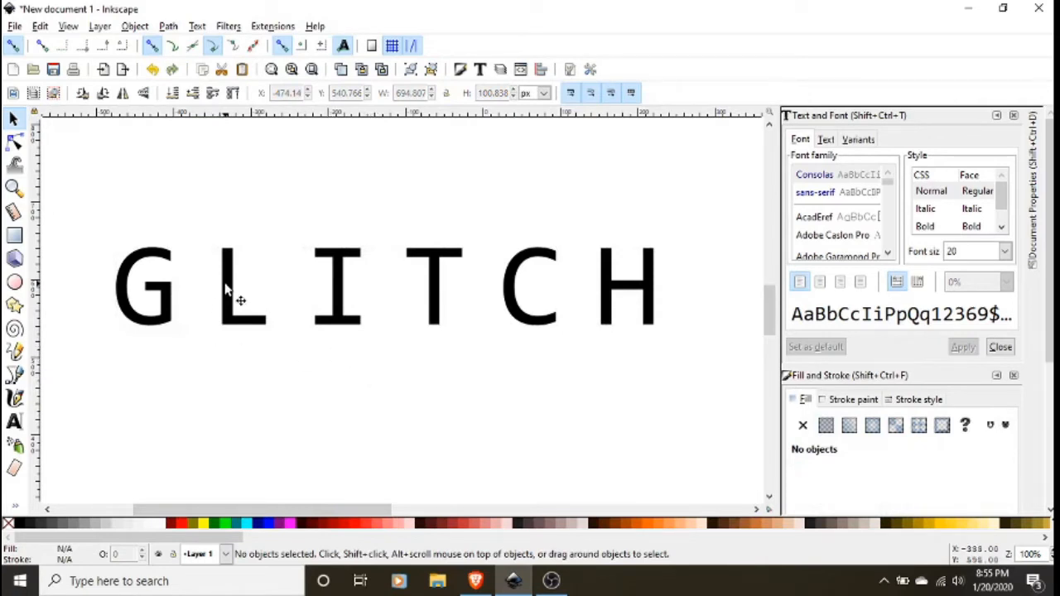
Draw a thin rectangle about 741 by 16 px beneath the lettering, spanning slightly past the word, and fill it red
{"action": "left_click", "coordinate": [14, 238]}
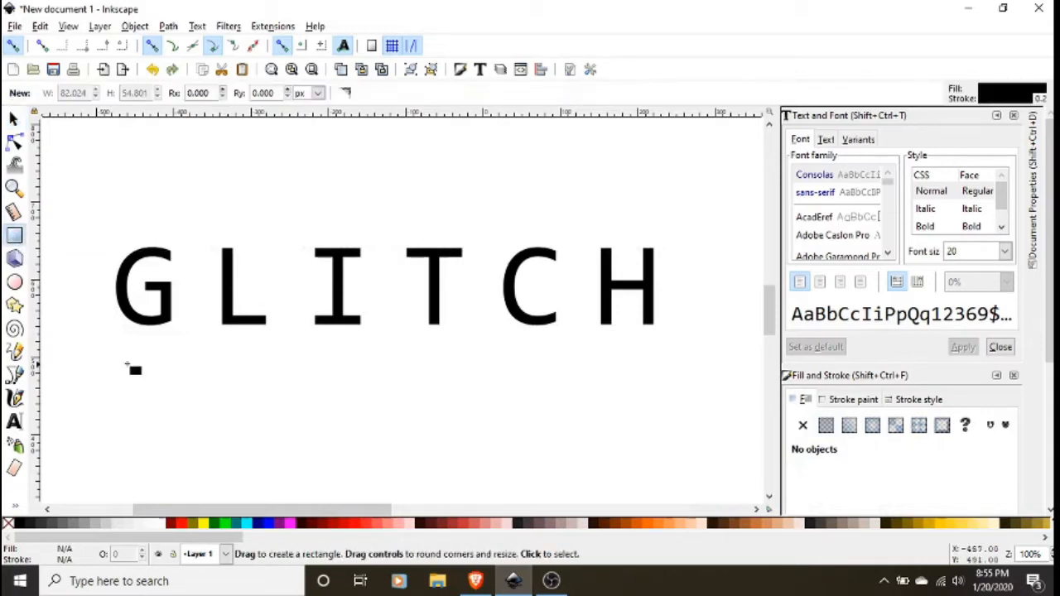
{"action": "mouse_move", "coordinate": [94, 364]}
{"action": "left_mouse_down"}
{"action": "mouse_move", "coordinate": [177, 378]}
{"action": "mouse_move", "coordinate": [669, 377]}
{"action": "left_mouse_up"}
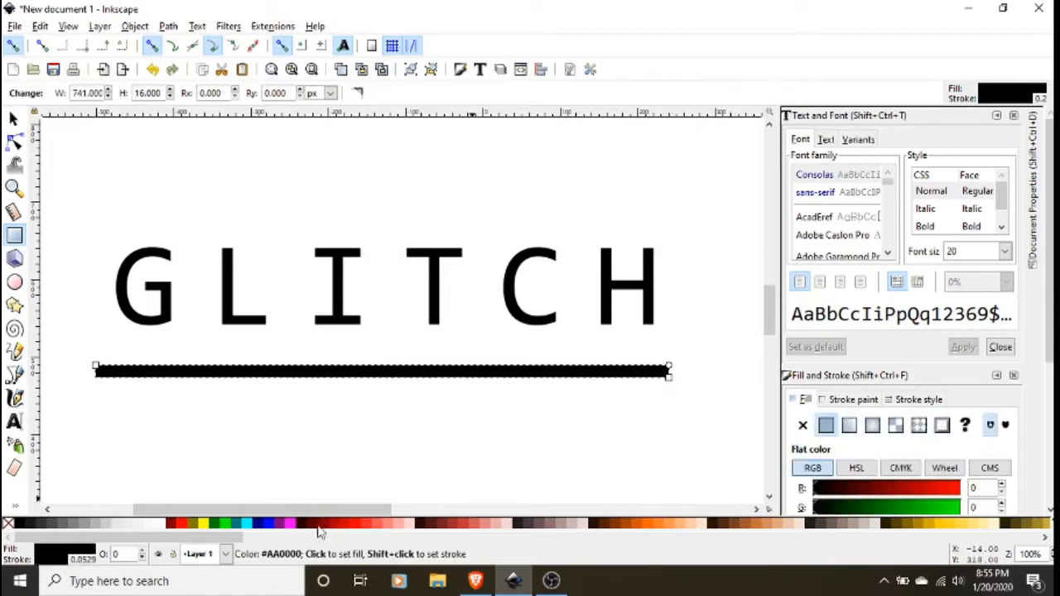
{"action": "left_click", "coordinate": [185, 524]}
Select the lettering and the red rectangle, centre them on the vertical axis and align their bottom edges
{"action": "key", "text": "s"}
{"action": "key", "text": "ctrl+shift+a"}
{"action": "left_click_drag", "start_coordinate": [67, 209], "coordinate": [675, 441]}
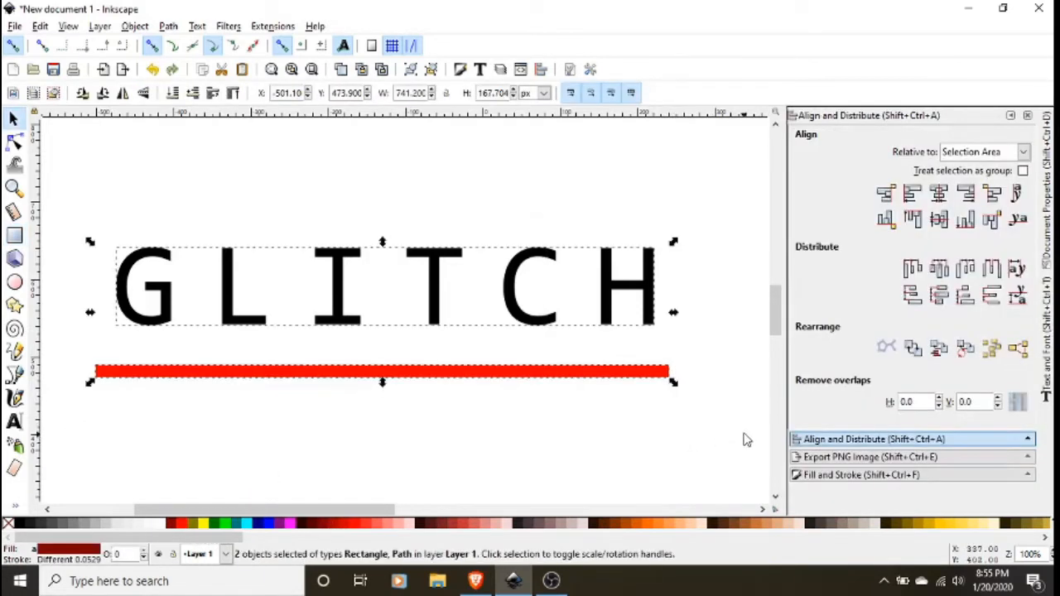
{"action": "left_click", "coordinate": [939, 194]}
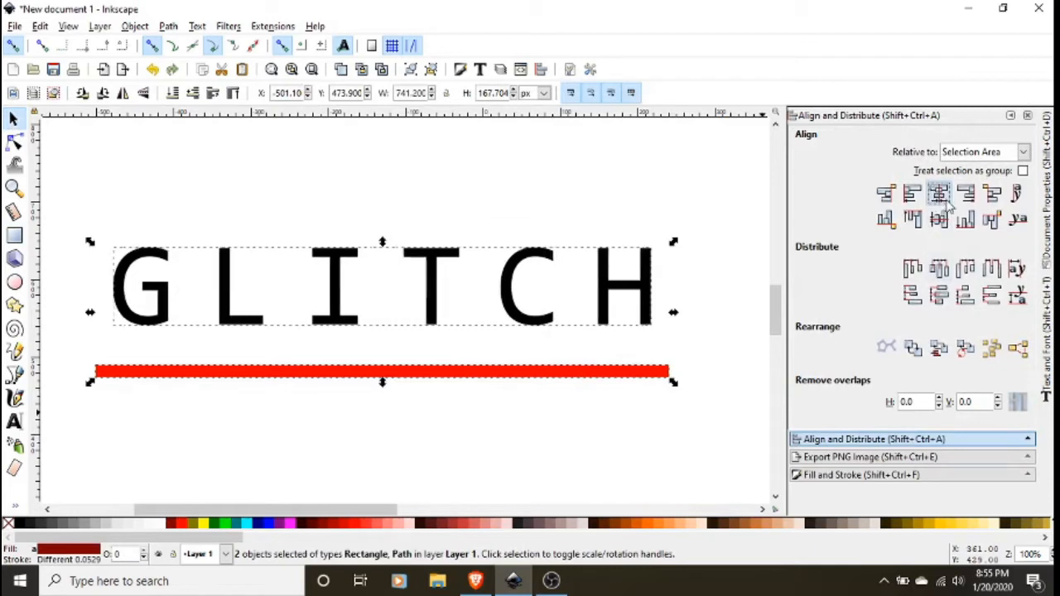
{"action": "left_click", "coordinate": [965, 219]}
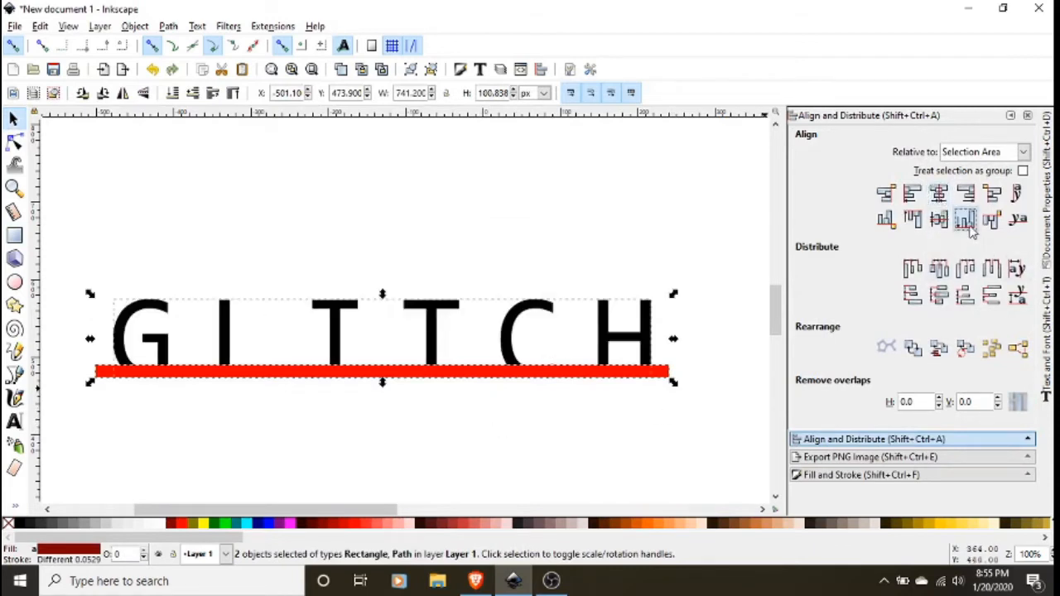
Select only the red rectangle and set its opacity to 100%
{"action": "left_click", "coordinate": [479, 409]}
{"action": "left_click", "coordinate": [476, 372]}
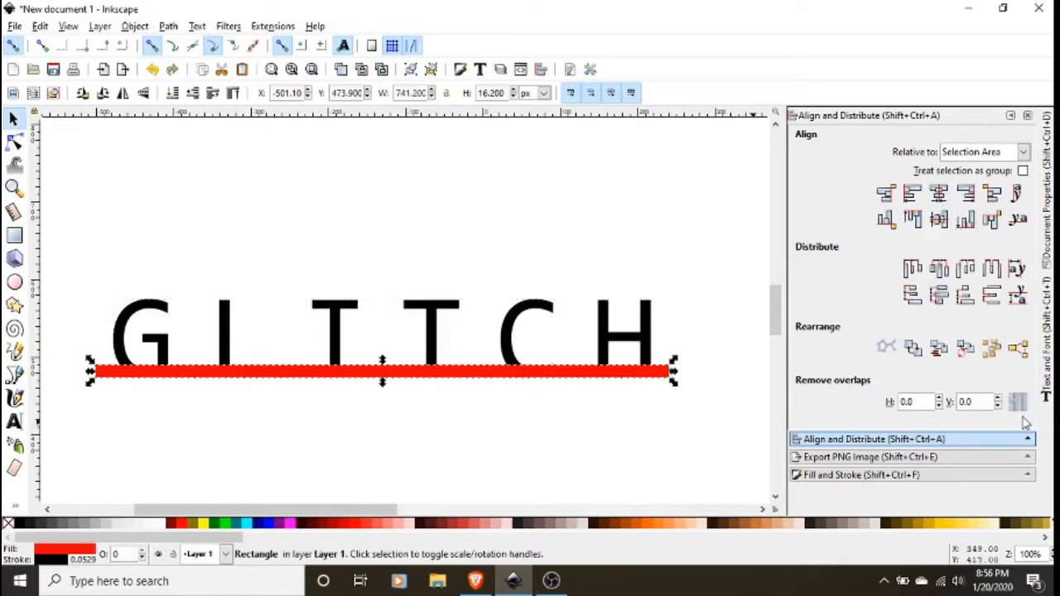
{"action": "left_click", "coordinate": [889, 476]}
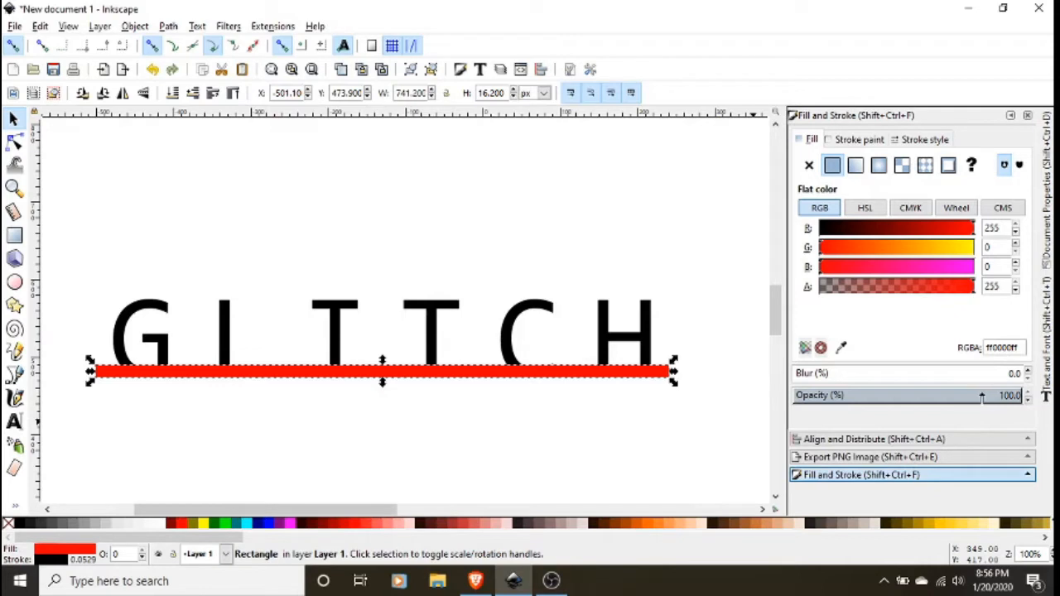
{"action": "left_click_drag", "start_coordinate": [981, 398], "coordinate": [1026, 398]}
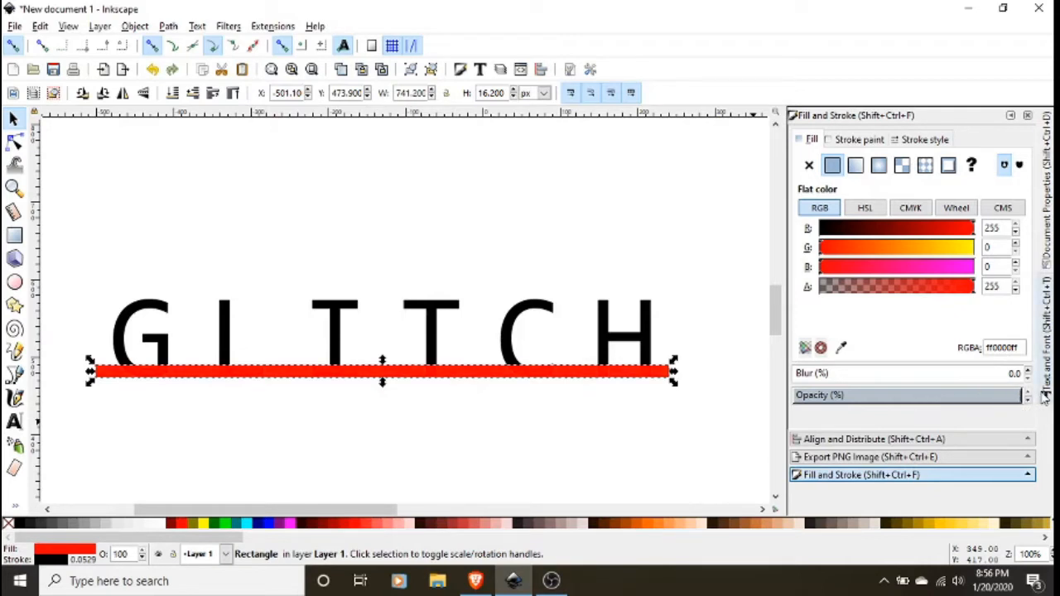
Set the red rectangle's opacity to 50% and deselect it
{"action": "type", "text": "0"}
{"action": "key", "text": "Return"}
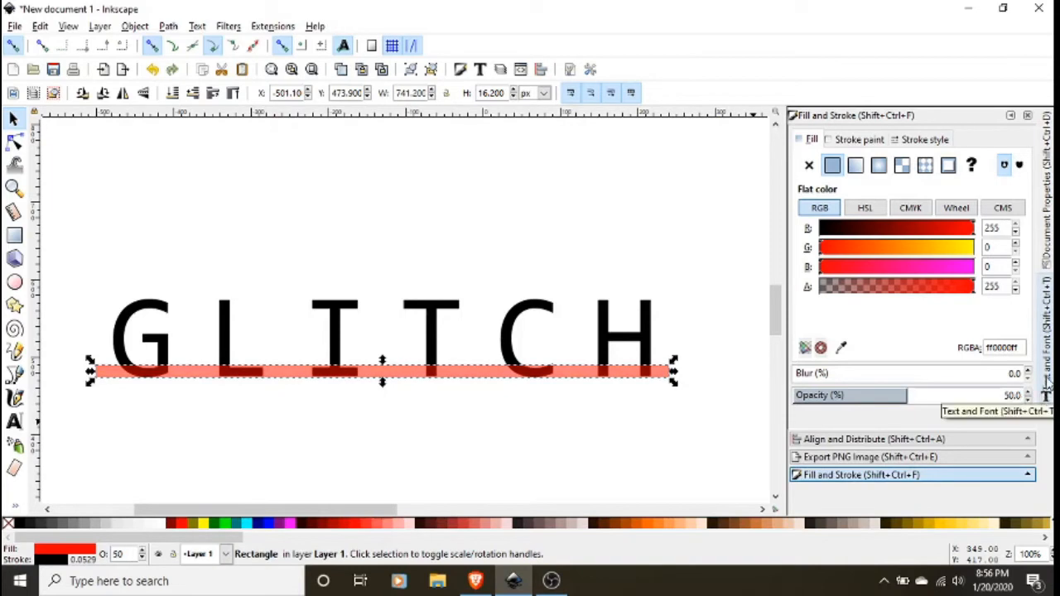
{"action": "left_click", "coordinate": [152, 225]}
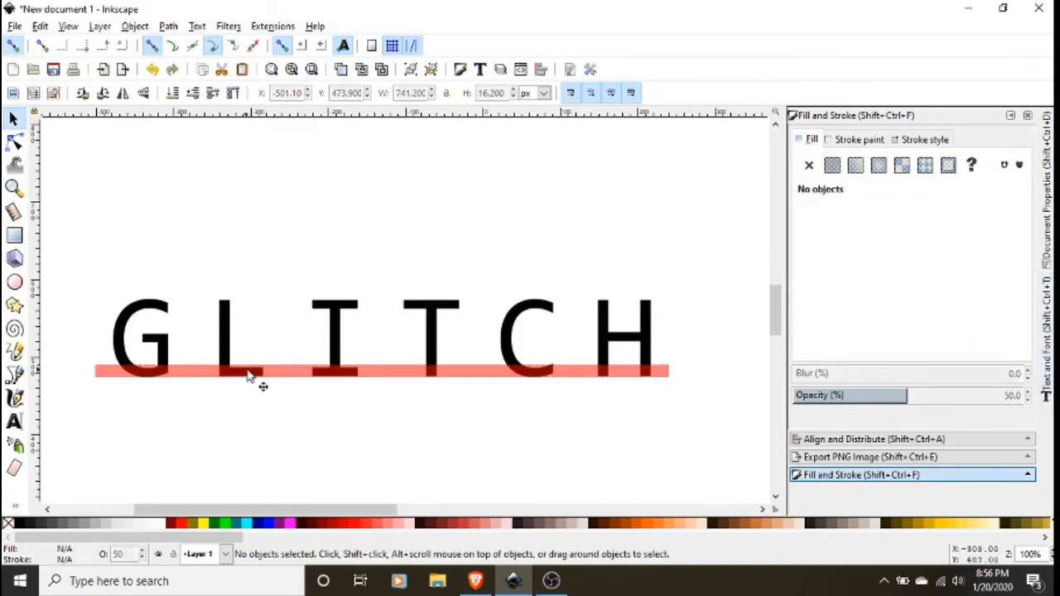
Duplicate the red rectangle and move the copy up 36 px across the middle of the letters
{"action": "left_click", "coordinate": [394, 374]}
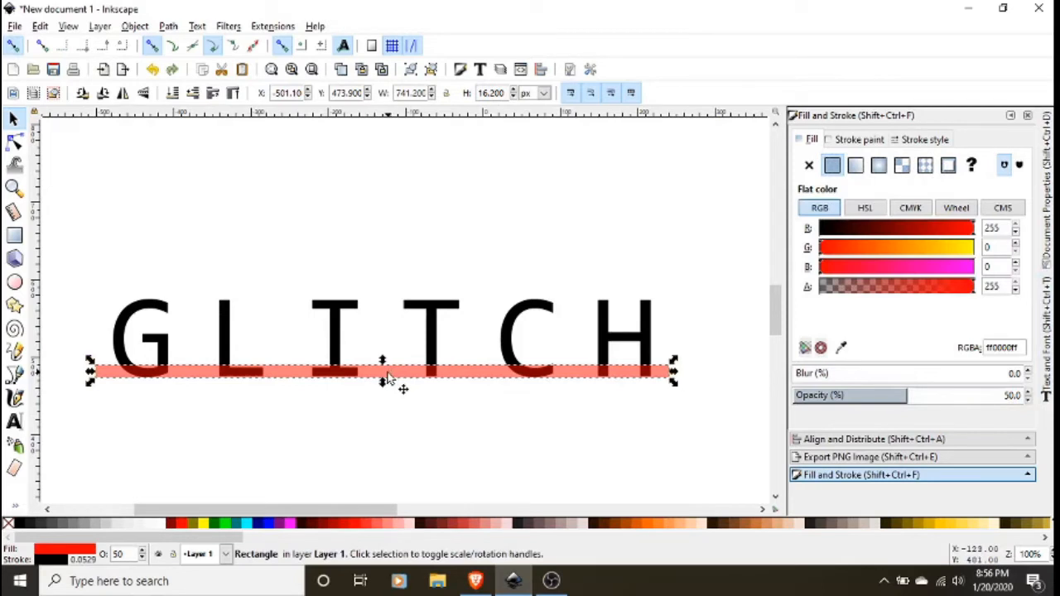
{"action": "key", "text": "ctrl"}
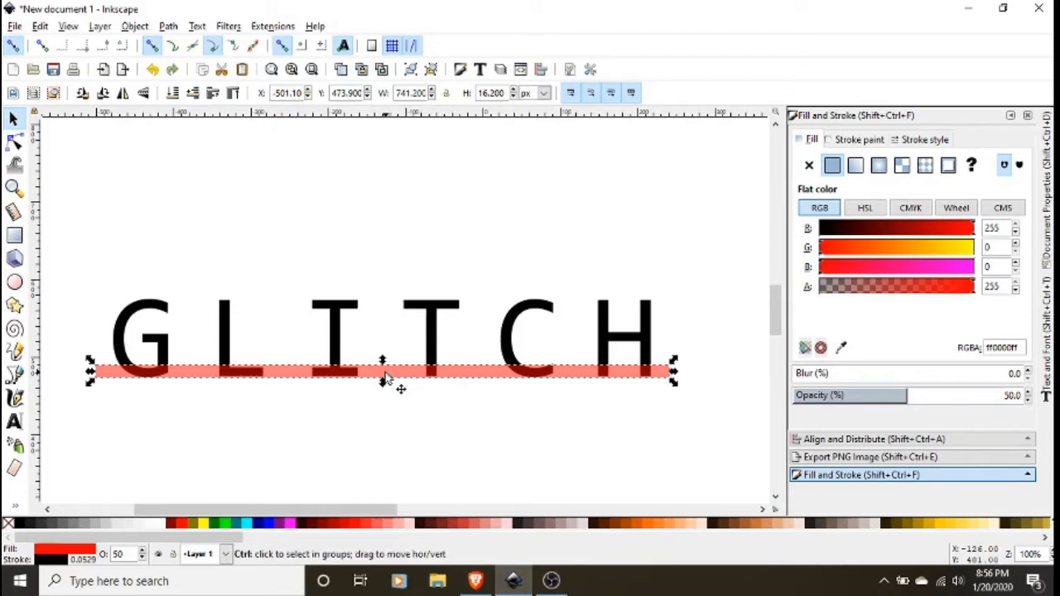
{"action": "key", "text": "ctrl+d"}
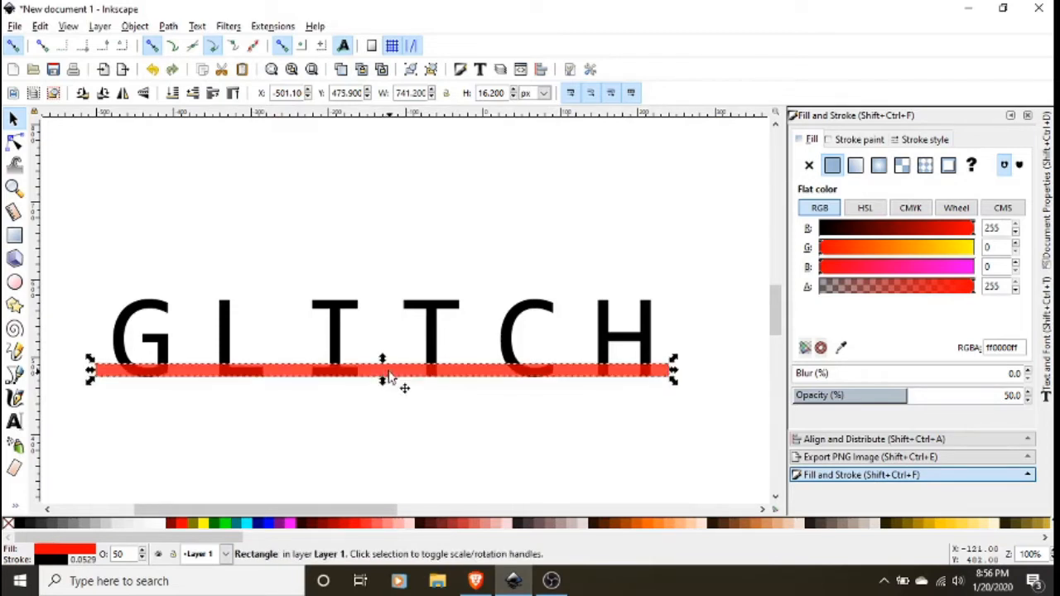
{"action": "key", "text": "Up"}
{"action": "key", "text": "Up"}
{"action": "key", "text": "Up"}
{"action": "key", "text": "Up"}
{"action": "key", "text": "Up"}
{"action": "key", "text": "Up"}
{"action": "key", "text": "Up"}
{"action": "key", "text": "Up"}
{"action": "key", "text": "Up"}
{"action": "key", "text": "Up"}
{"action": "key", "text": "Up"}
{"action": "key", "text": "Up"}
{"action": "key", "text": "Up"}
{"action": "key", "text": "Up"}
{"action": "key", "text": "Up"}
{"action": "key", "text": "Up"}
{"action": "key", "text": "Up"}
{"action": "key", "text": "Up"}
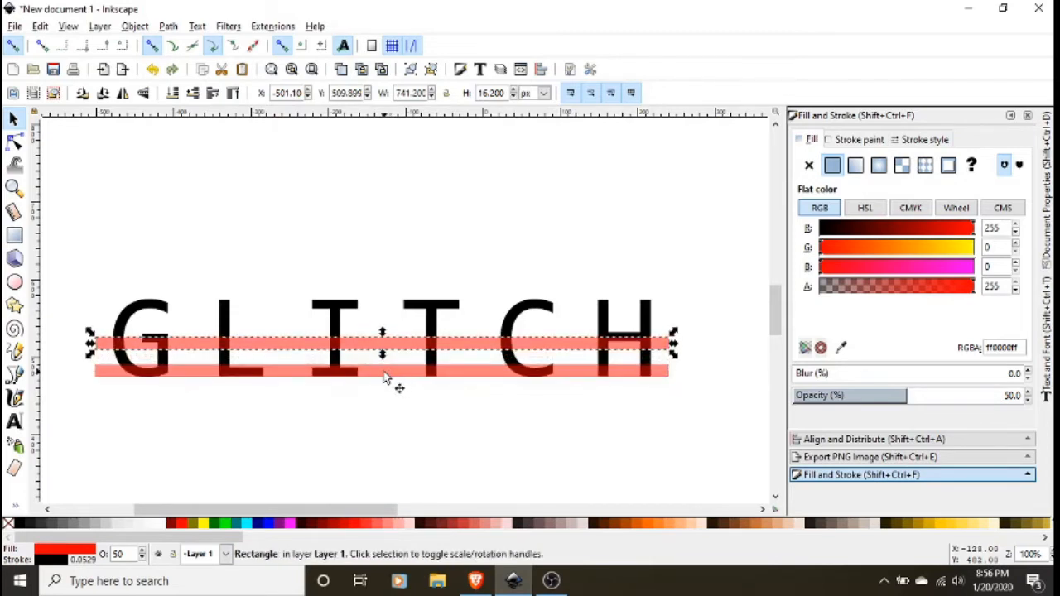
Select the lettering together with the upper red rectangle, align their top edges and deselect them
{"action": "left_click", "coordinate": [235, 319], "text": "shift"}
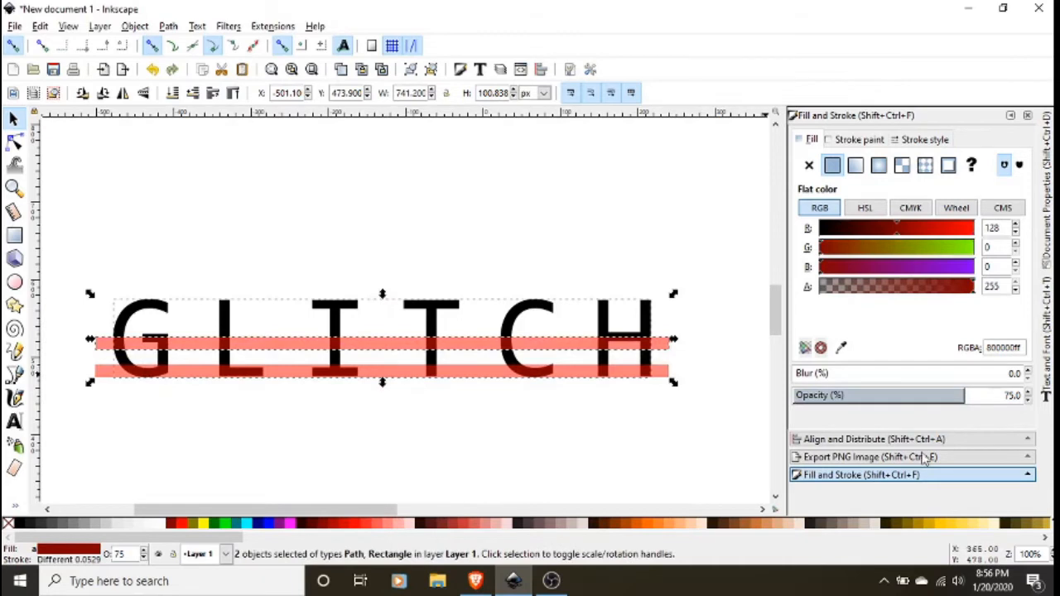
{"action": "left_click", "coordinate": [868, 442]}
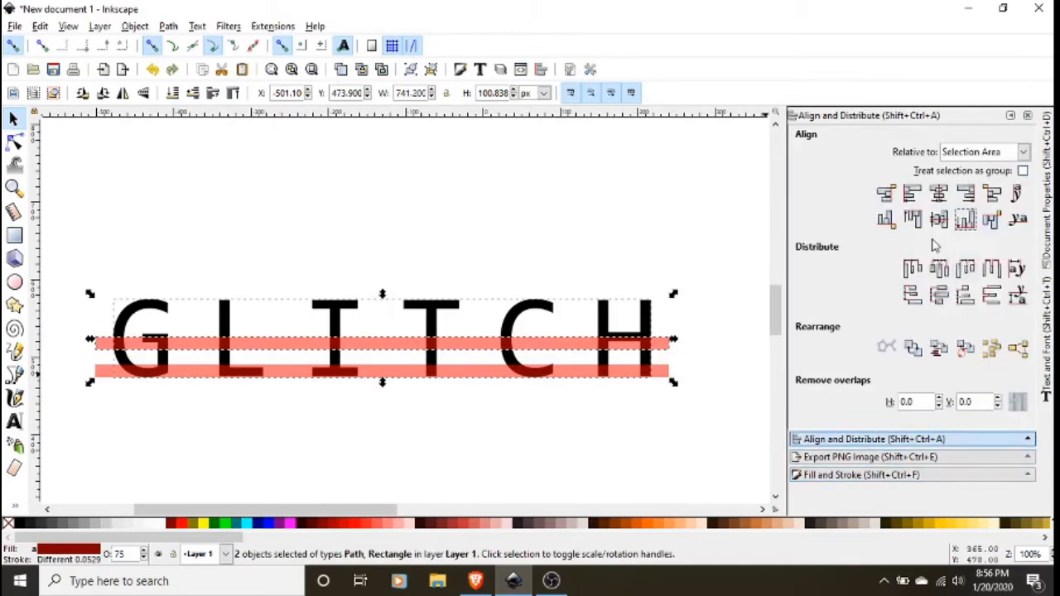
{"action": "left_click", "coordinate": [912, 219]}
{"action": "left_click", "coordinate": [508, 436]}
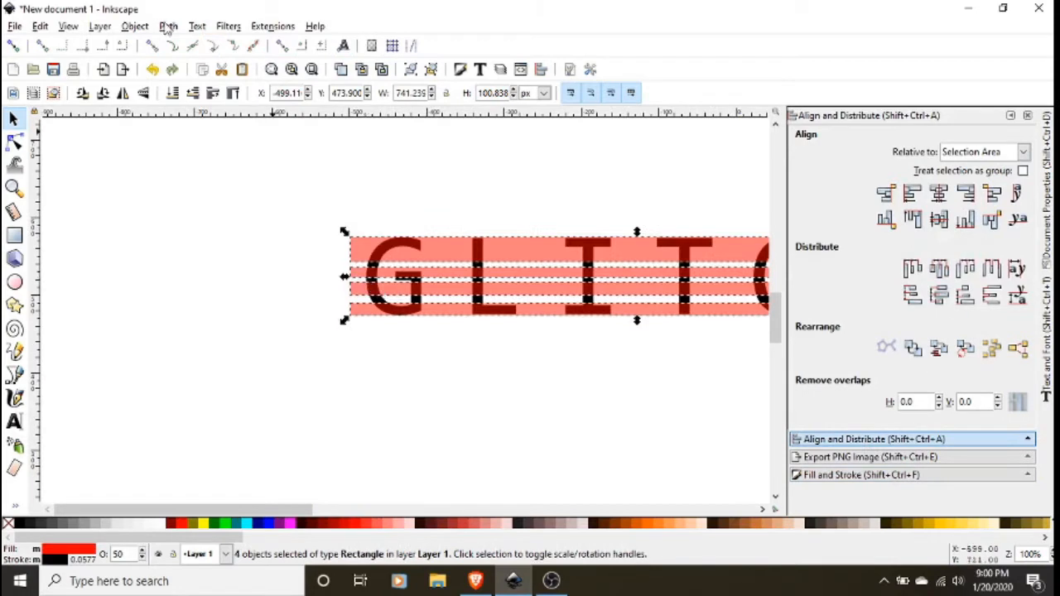
Unite the four red rectangles into a single path with Union and deselect it
{"action": "left_click", "coordinate": [168, 25]}
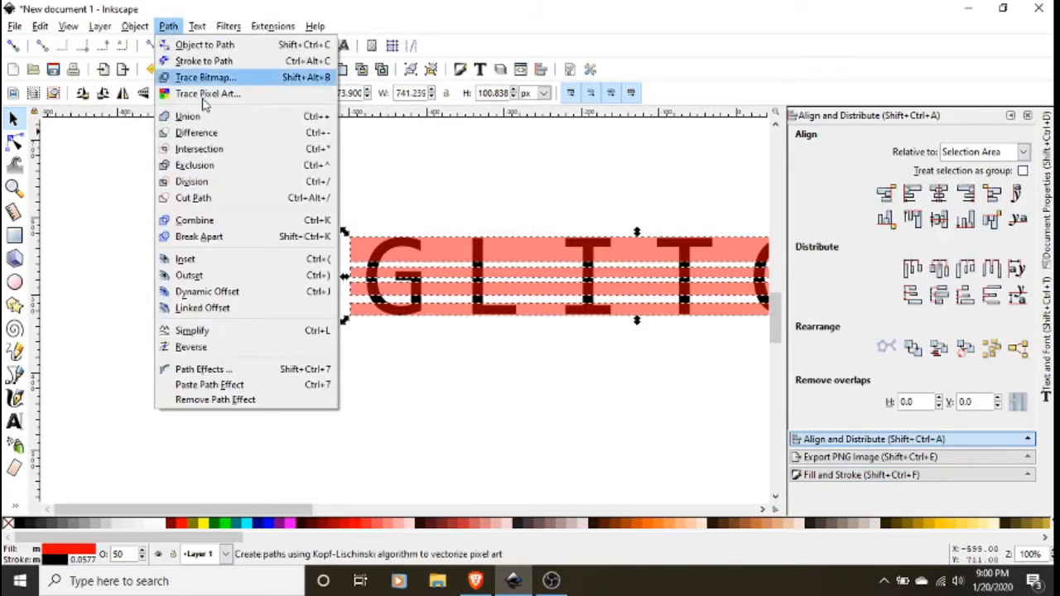
{"action": "left_click", "coordinate": [203, 113]}
{"action": "left_click", "coordinate": [261, 209]}
Select the lettering and the united red bars, cut the letters into slices with Division and deselect them
{"action": "scroll", "coordinate": [261, 209], "scroll_direction": "down", "scroll_amount": 2}
{"action": "left_click_drag", "start_coordinate": [236, 179], "coordinate": [738, 362]}
{"action": "left_click", "coordinate": [169, 26]}
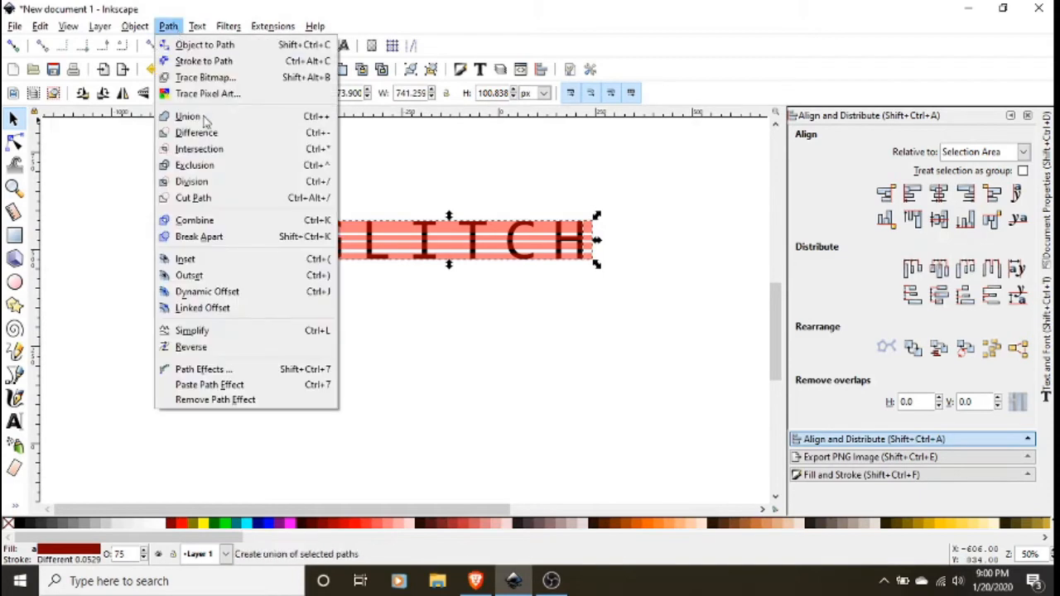
{"action": "left_click", "coordinate": [203, 183]}
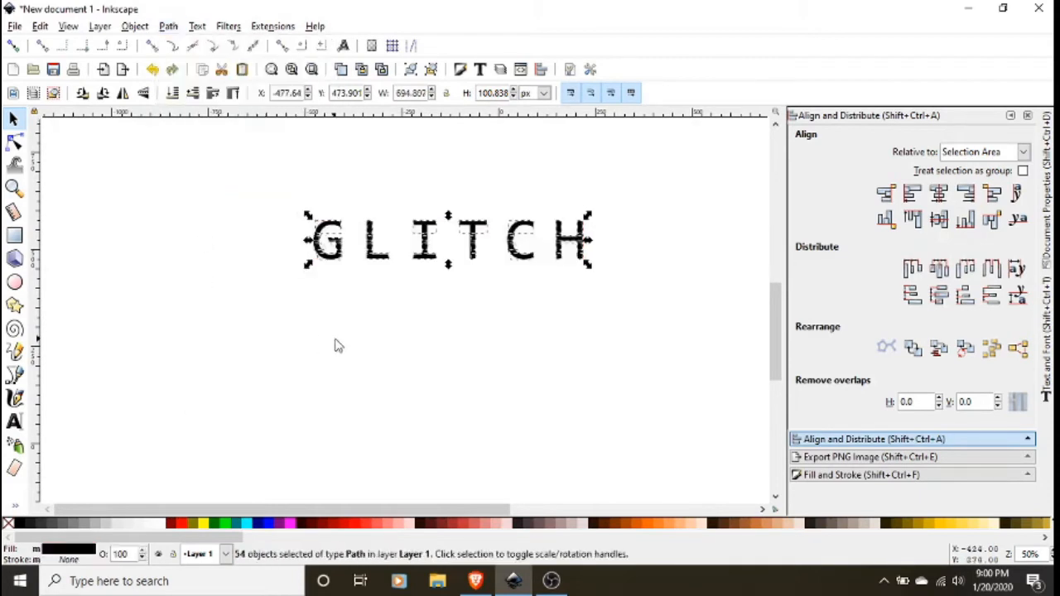
{"action": "left_click", "coordinate": [363, 340]}
{"action": "scroll", "coordinate": [482, 246], "scroll_direction": "up", "scroll_amount": 3}
{"action": "scroll", "coordinate": [487, 324], "scroll_direction": "down", "scroll_amount": 1}
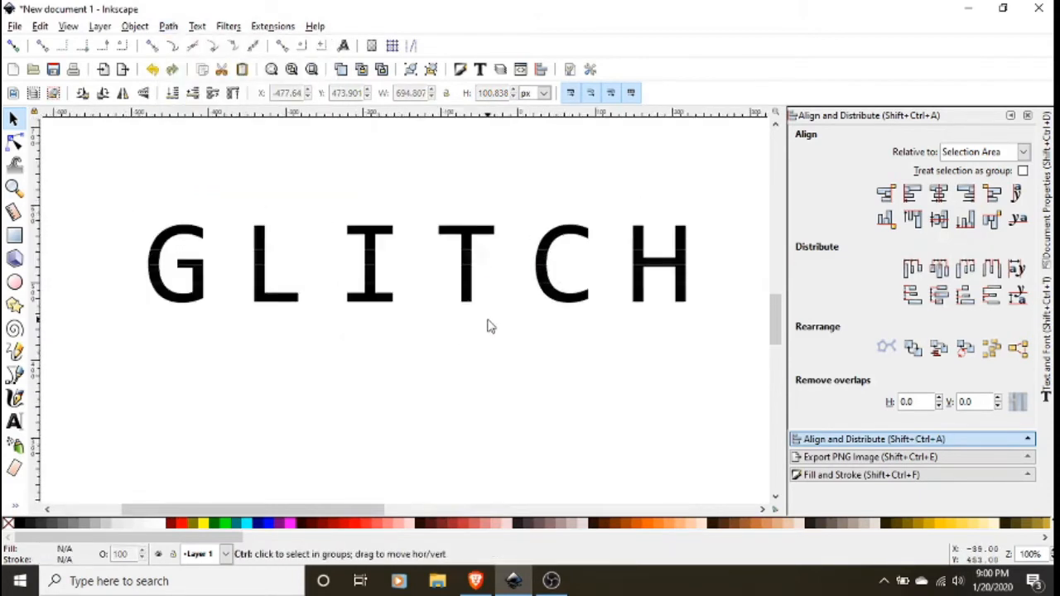
{"action": "scroll", "coordinate": [484, 319], "scroll_direction": "up", "scroll_amount": 1}
{"action": "scroll", "coordinate": [481, 315], "scroll_direction": "down", "scroll_amount": 1}
Try moving a slice of the letter G out of place and undo the changes
{"action": "left_click_drag", "start_coordinate": [195, 297], "coordinate": [204, 259]}
{"action": "key", "text": "ctrl+z"}
{"action": "key", "text": "ctrl+z"}
{"action": "key", "text": "ctrl+z"}
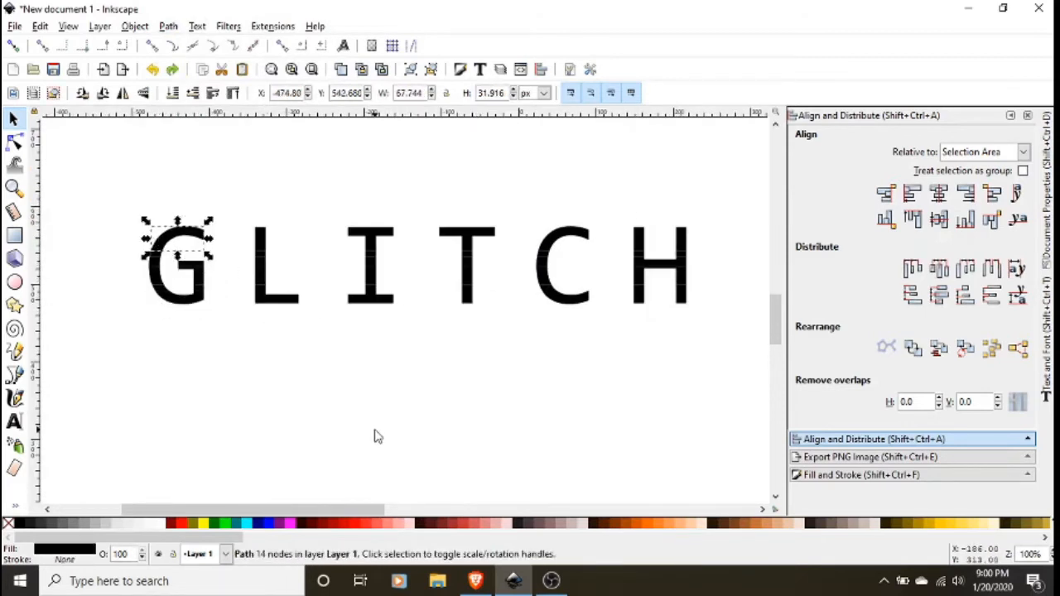
Select the bottom row of letter slices across the whole word
{"action": "left_click", "coordinate": [238, 406]}
{"action": "scroll", "coordinate": [280, 313], "scroll_direction": "down", "scroll_amount": 1}
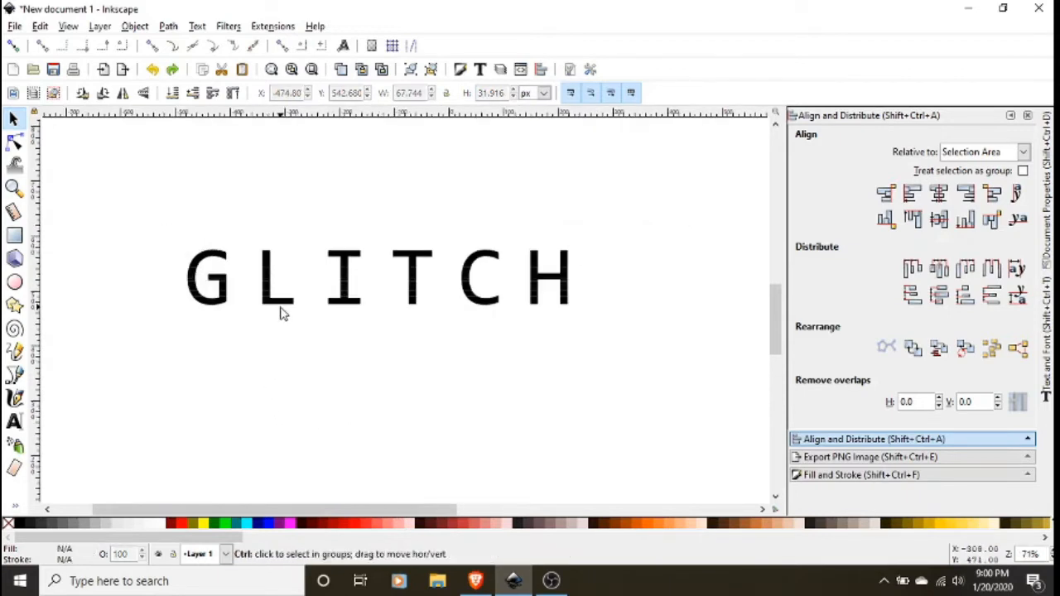
{"action": "scroll", "coordinate": [286, 316], "scroll_direction": "up", "scroll_amount": 1}
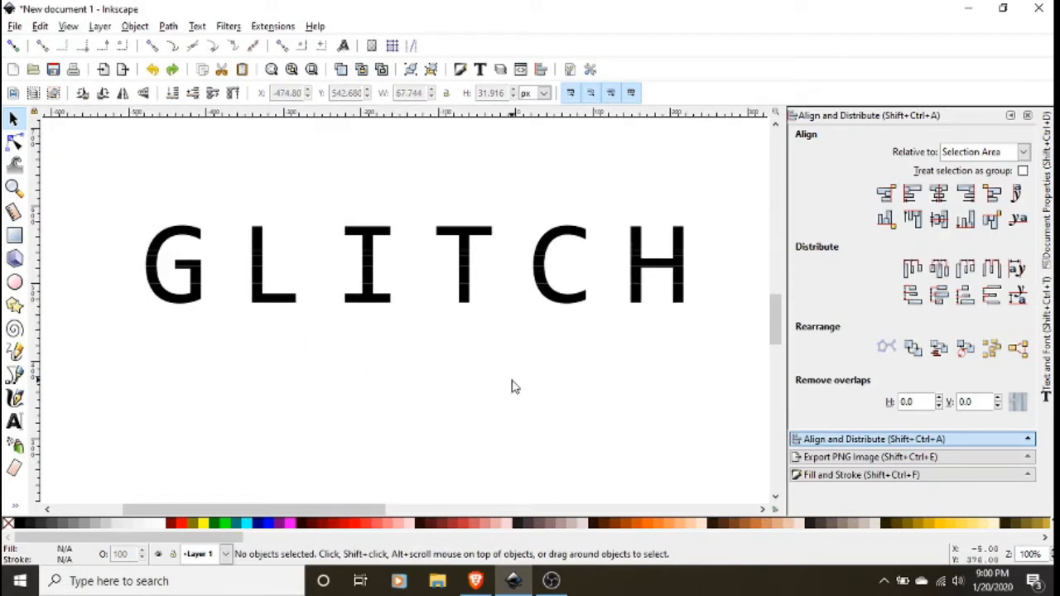
{"action": "scroll", "coordinate": [311, 301], "scroll_direction": "up", "scroll_amount": 1}
{"action": "scroll", "coordinate": [294, 298], "scroll_direction": "down", "scroll_amount": 1}
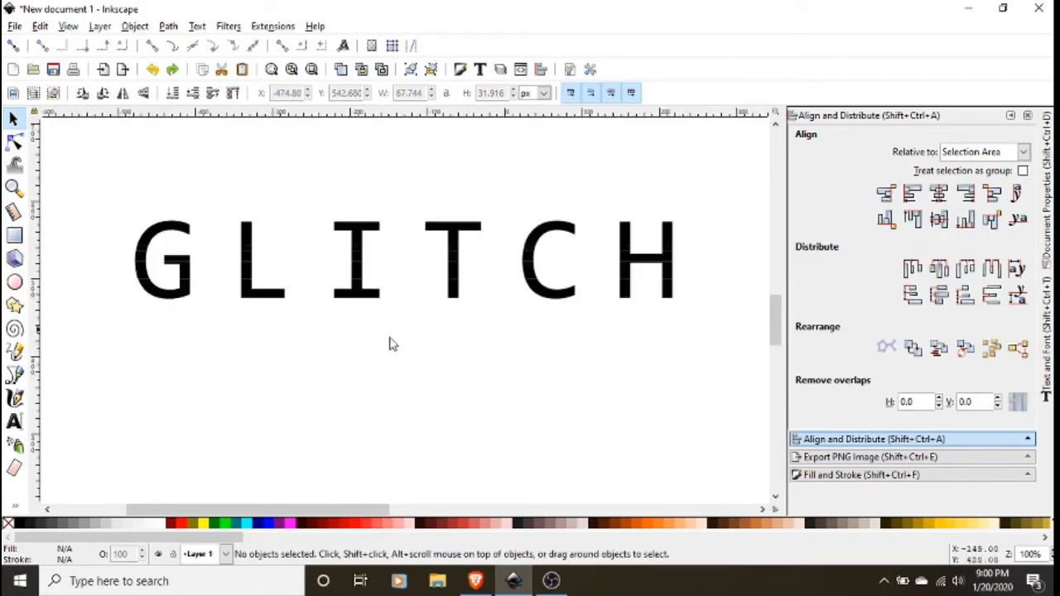
{"action": "left_click_drag", "start_coordinate": [104, 285], "coordinate": [716, 378]}
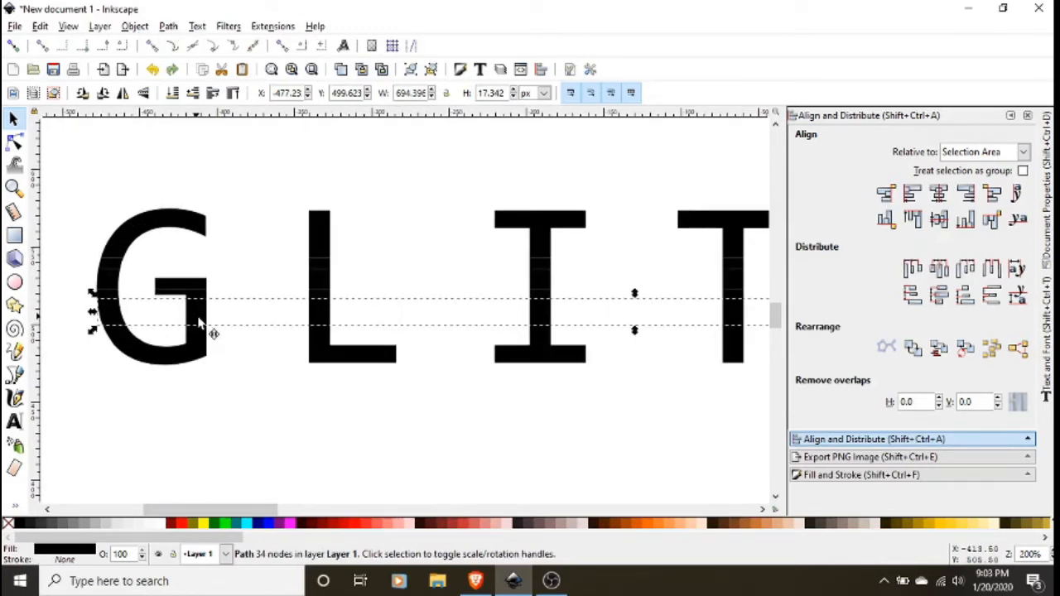
Try shifting the slice row below the G's crossbar by hand, enable snapping and undo the shift
{"action": "left_click_drag", "start_coordinate": [199, 322], "coordinate": [204, 320]}
{"action": "left_click", "coordinate": [14, 45]}
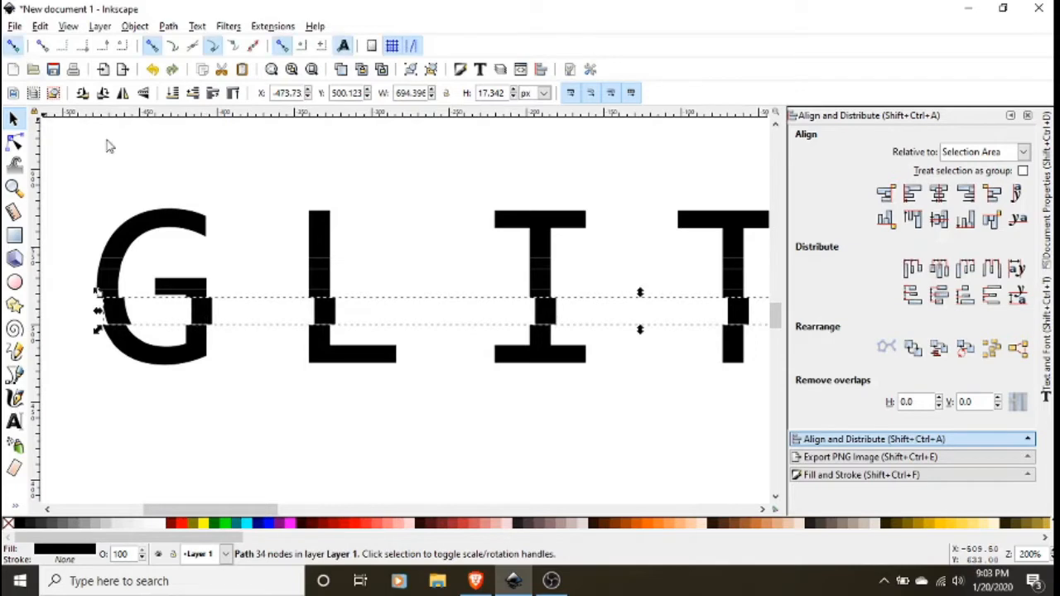
{"action": "left_click", "coordinate": [240, 375]}
{"action": "left_click", "coordinate": [212, 318]}
{"action": "key", "text": "ctrl+z"}
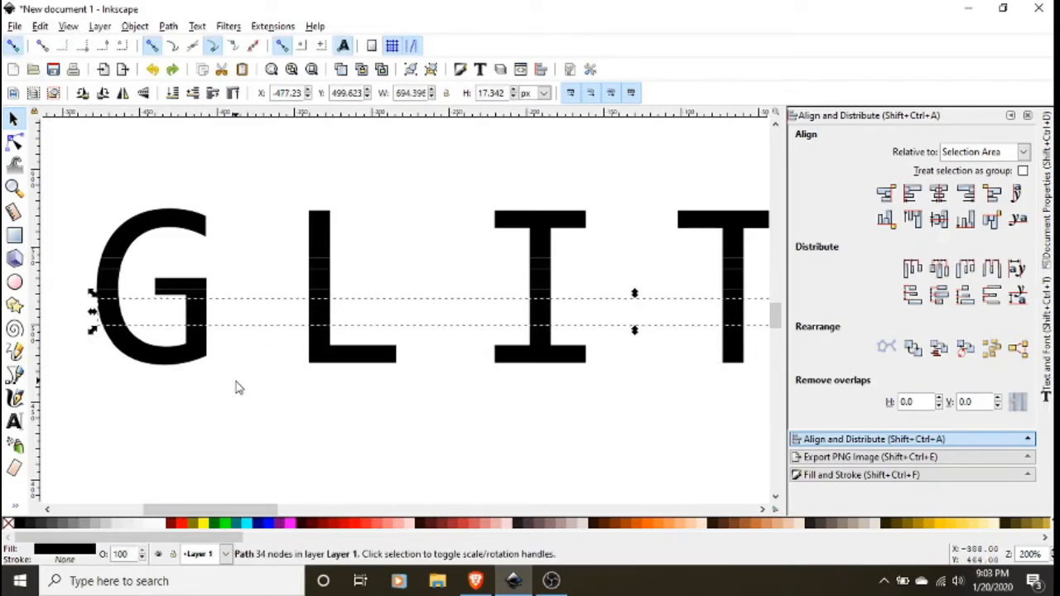
Nudge the slice row below the G's crossbar 4 px to the right and deselect it
{"action": "key", "text": "Right"}
{"action": "key", "text": "Right"}
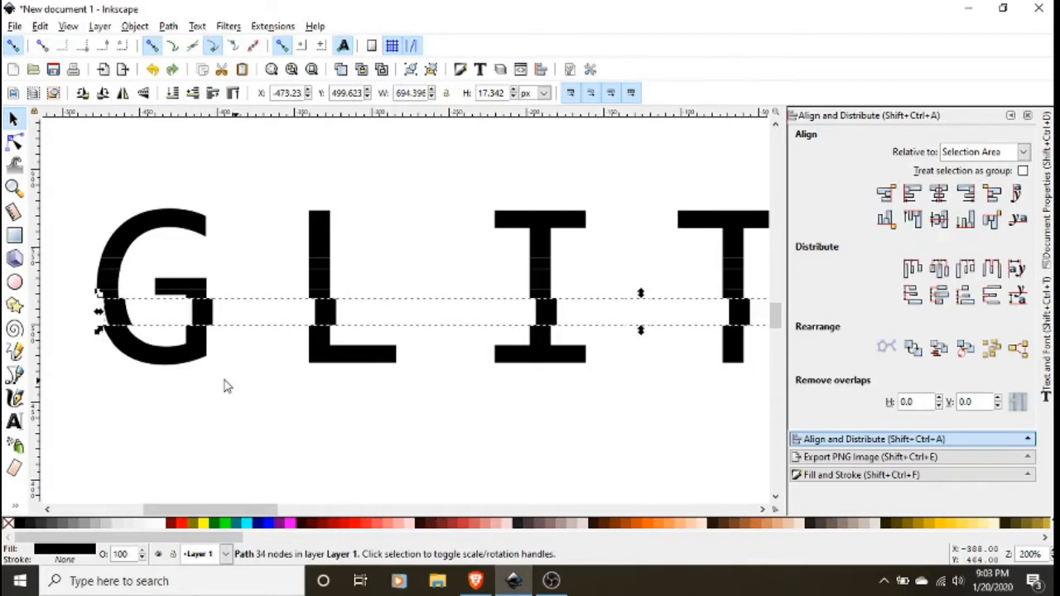
{"action": "left_click", "coordinate": [221, 384]}
{"action": "scroll", "coordinate": [124, 305], "scroll_direction": "up", "scroll_amount": 1}
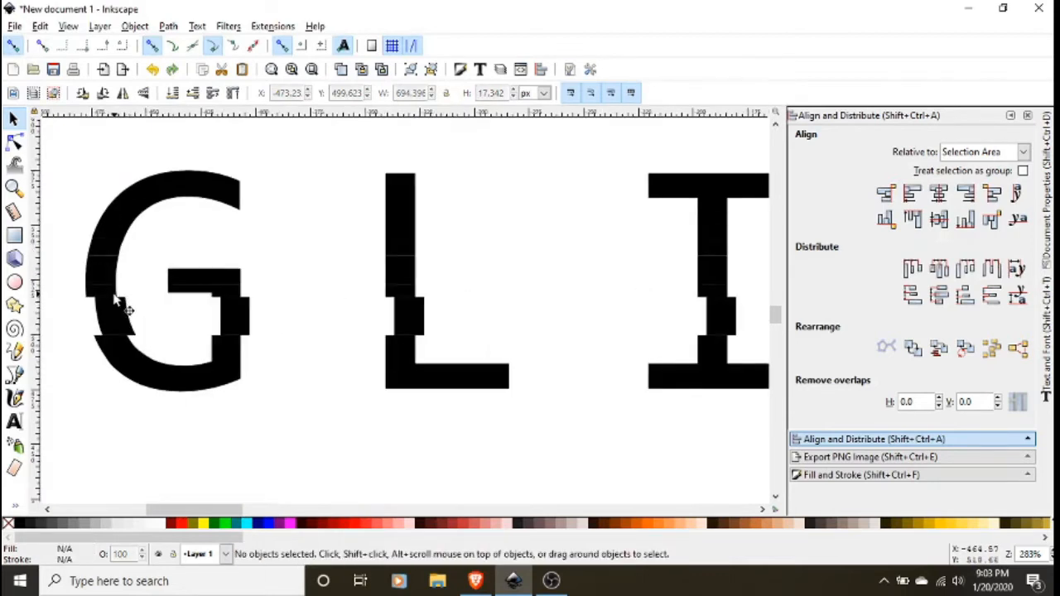
Nudge the thin slice row at the G's crossbar 2 px left and the row directly above it 4 px right
{"action": "left_click", "coordinate": [113, 293]}
{"action": "key", "text": "Left"}
{"action": "left_click", "coordinate": [107, 280]}
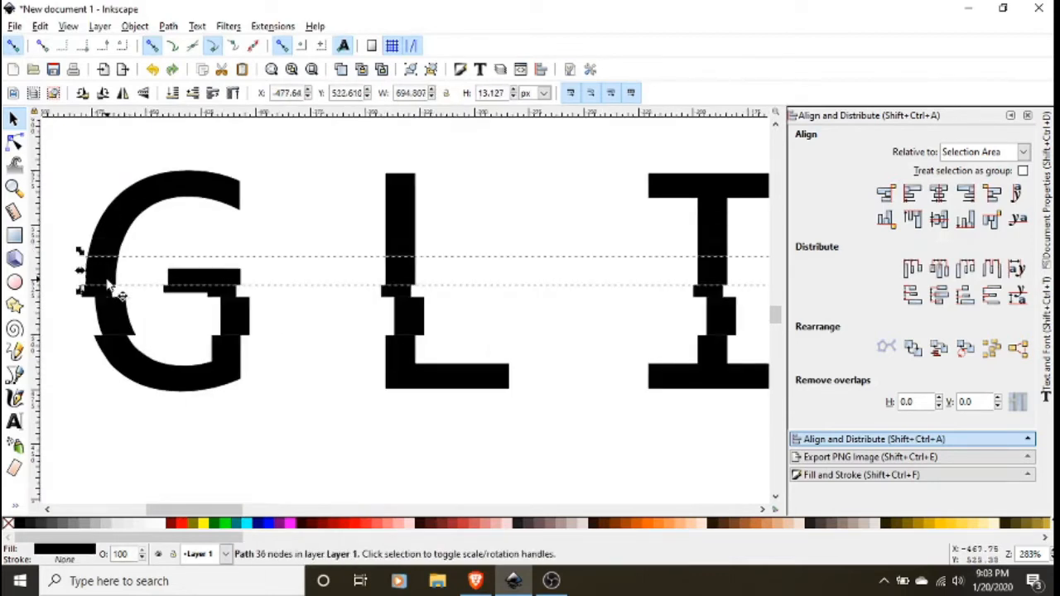
{"action": "key", "text": "Right"}
{"action": "key", "text": "Right"}
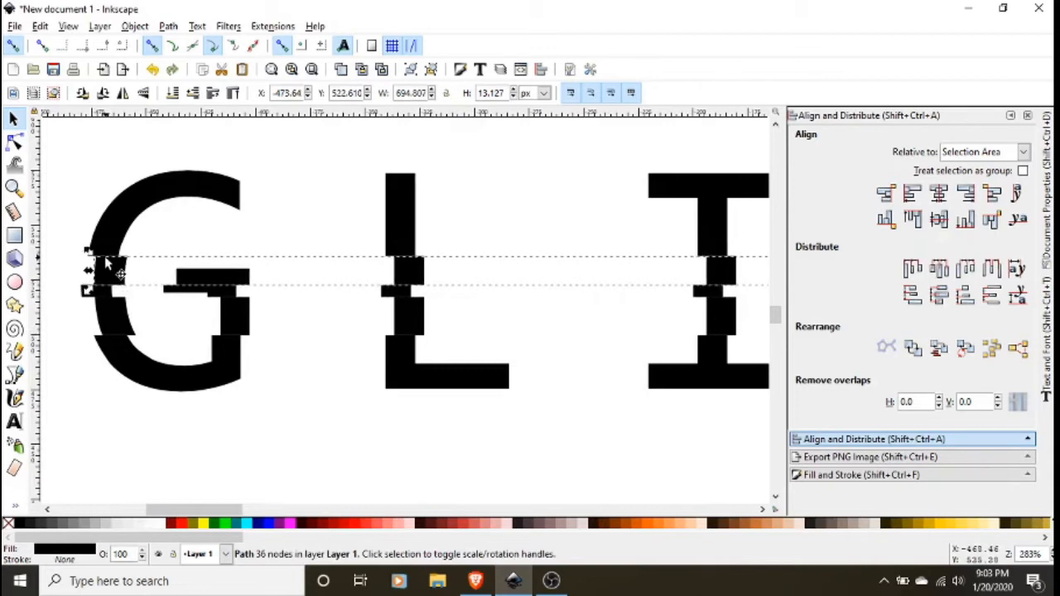
Try nudging the narrow slice row beneath the top row down 2 px and move it back up
{"action": "left_click", "coordinate": [116, 246]}
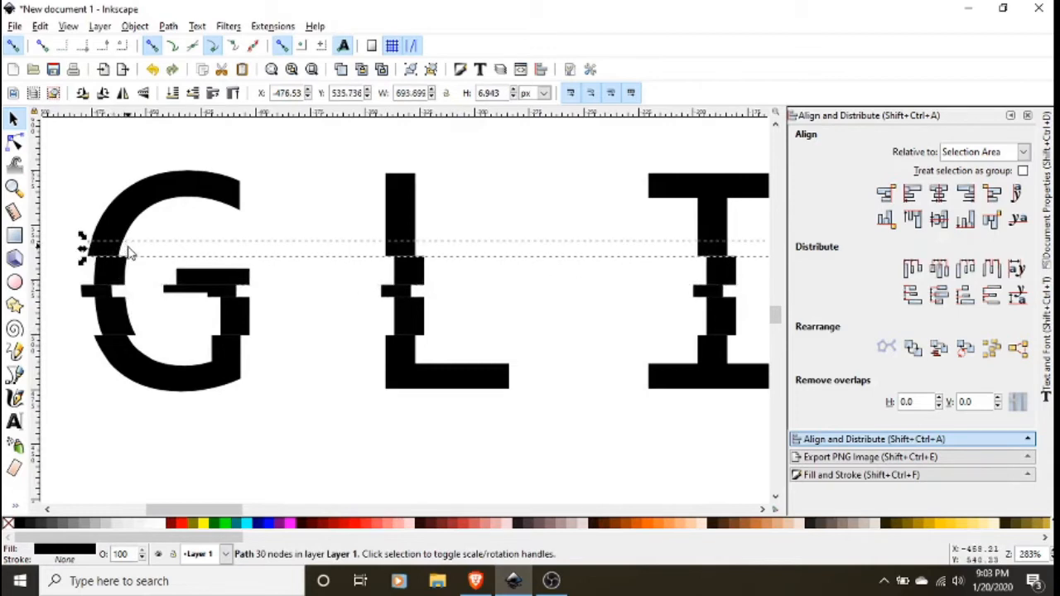
{"action": "key", "text": "Down"}
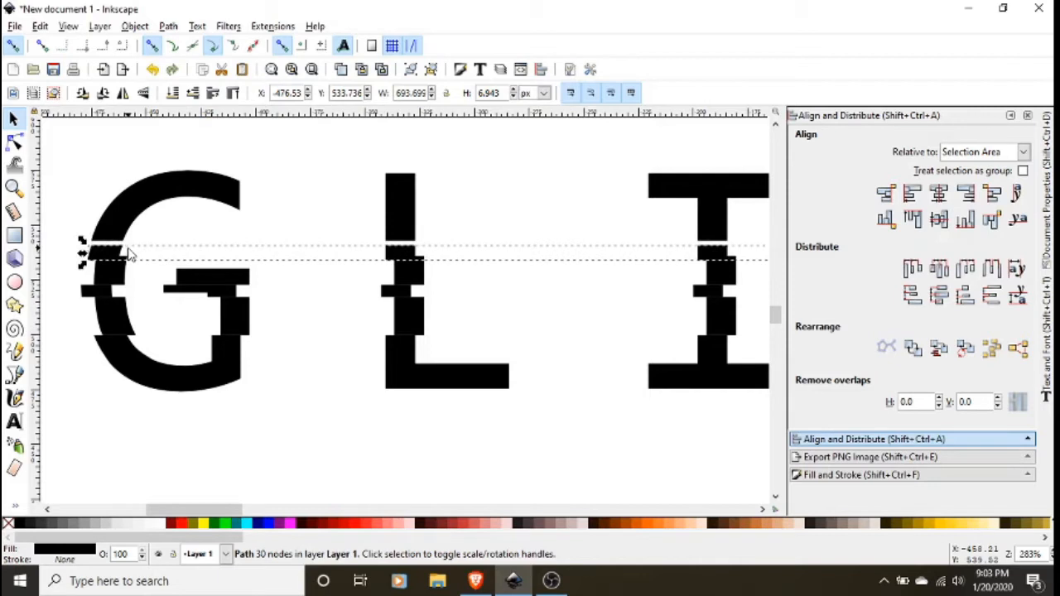
{"action": "key", "text": "Up"}
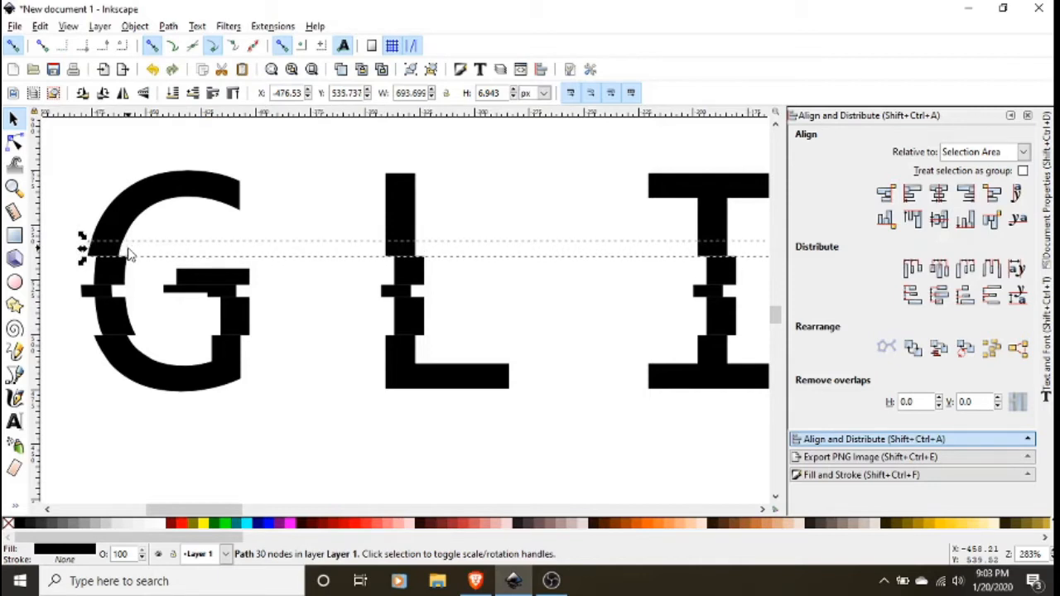
Nudge the top row of letter slices 4 px to the right and deselect it
{"action": "left_click", "coordinate": [114, 237]}
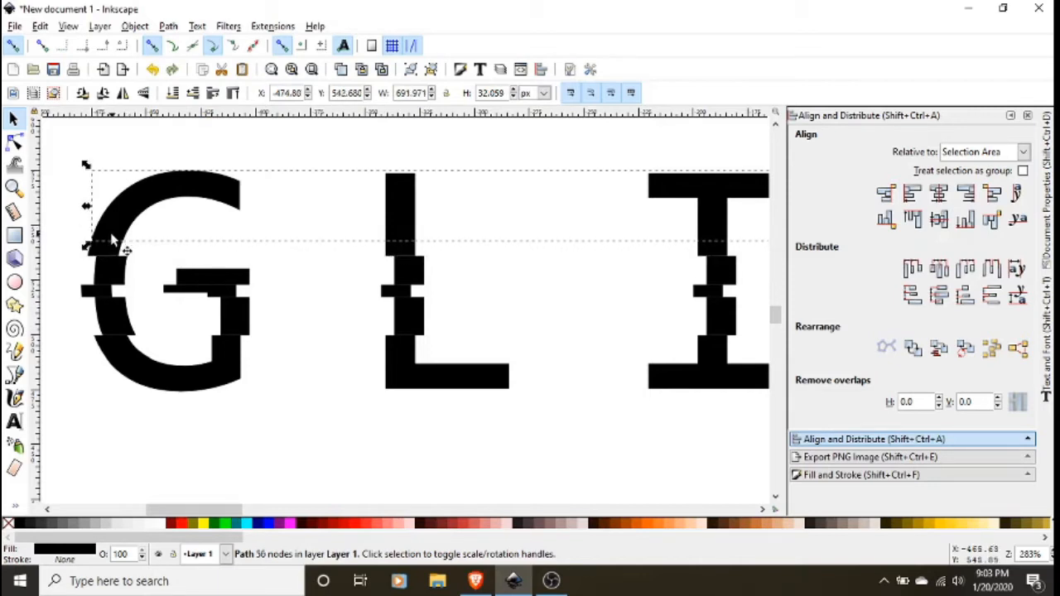
{"action": "key", "text": "Right"}
{"action": "key", "text": "Right"}
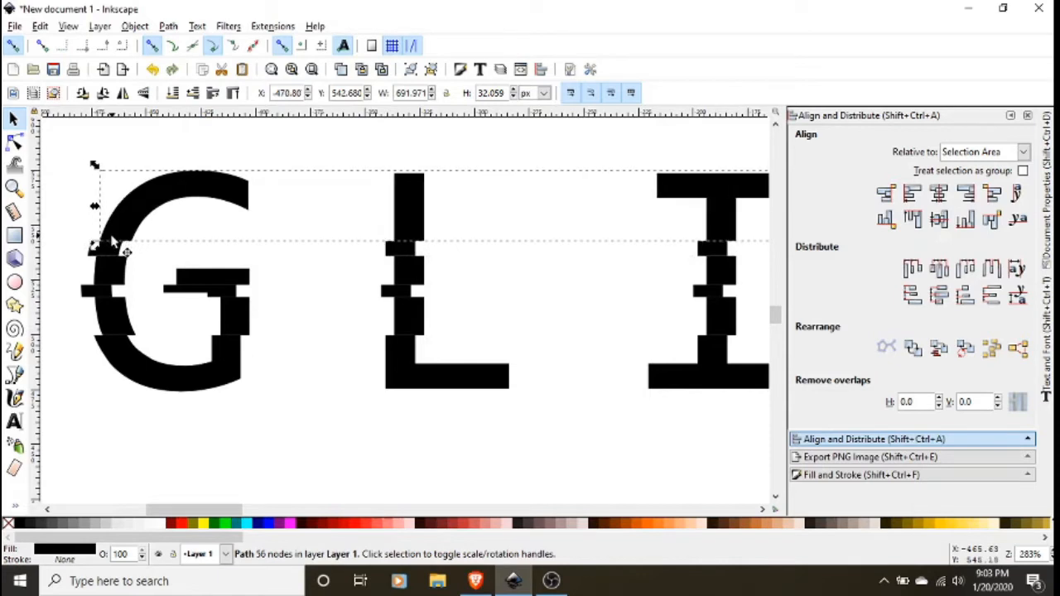
{"action": "left_click", "coordinate": [212, 400]}
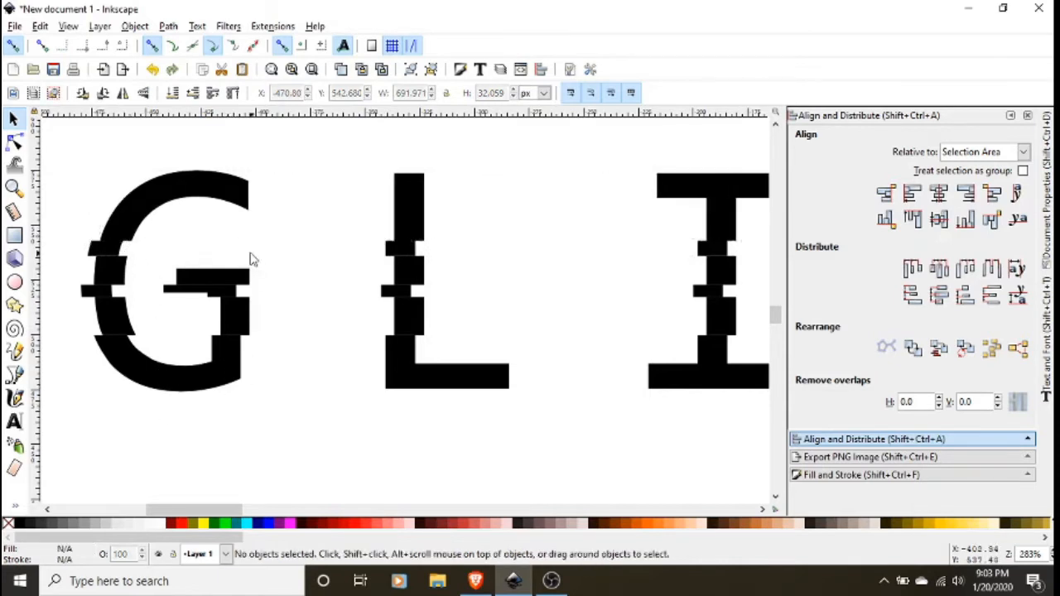
Shift the slice row through the G's crossbar a further 4 px to the right and deselect it
{"action": "scroll", "coordinate": [249, 258], "scroll_direction": "down", "scroll_amount": 4}
{"action": "scroll", "coordinate": [209, 253], "scroll_direction": "up", "scroll_amount": 2}
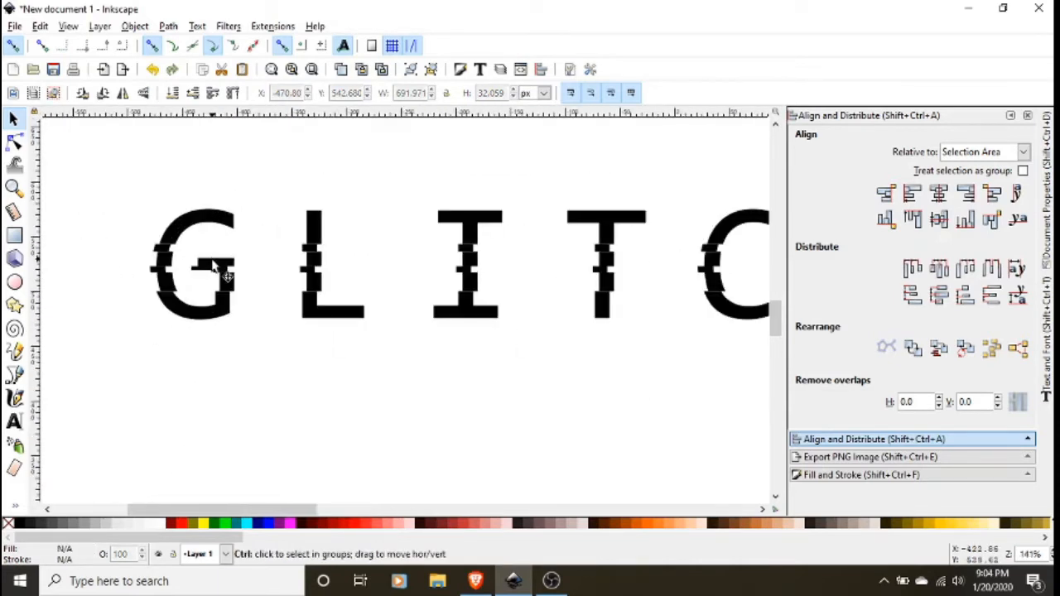
{"action": "left_click", "coordinate": [222, 314]}
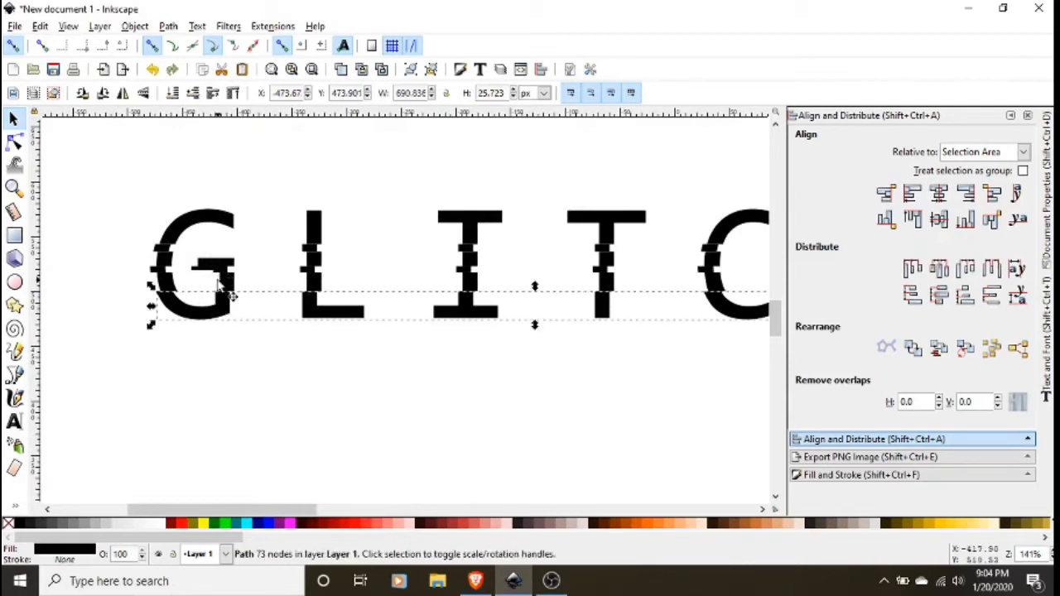
{"action": "scroll", "coordinate": [224, 290], "scroll_direction": "up", "scroll_amount": 1}
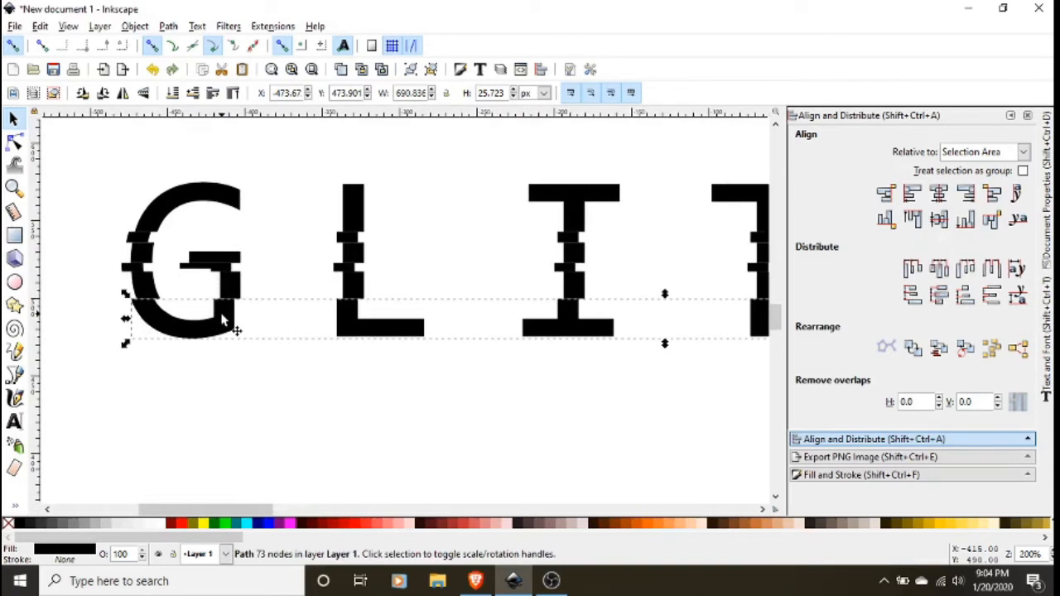
{"action": "left_click", "coordinate": [239, 271]}
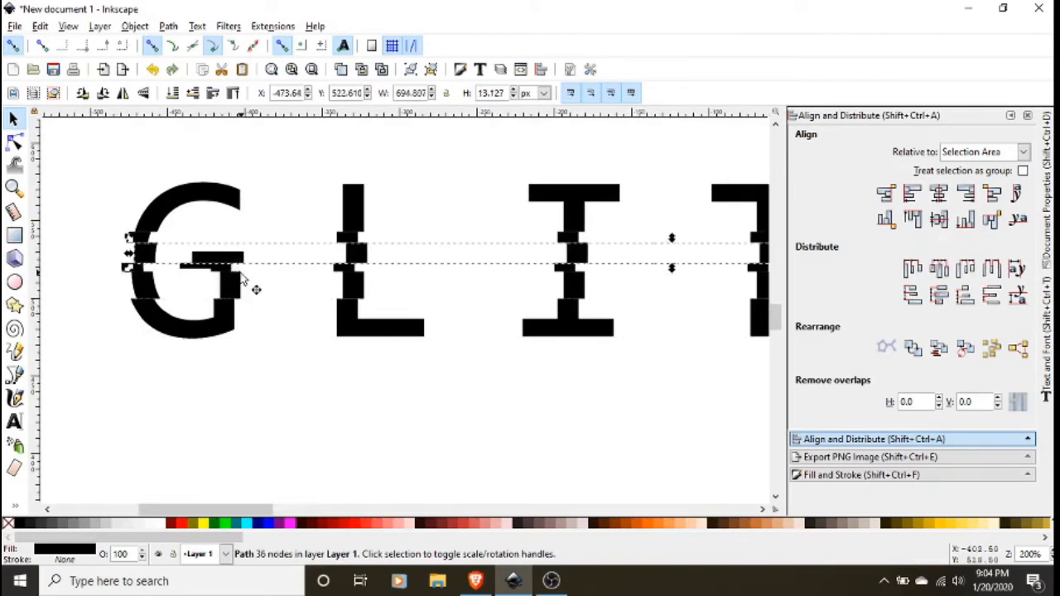
{"action": "left_click_drag", "start_coordinate": [240, 279], "coordinate": [248, 298]}
{"action": "left_click", "coordinate": [270, 392]}
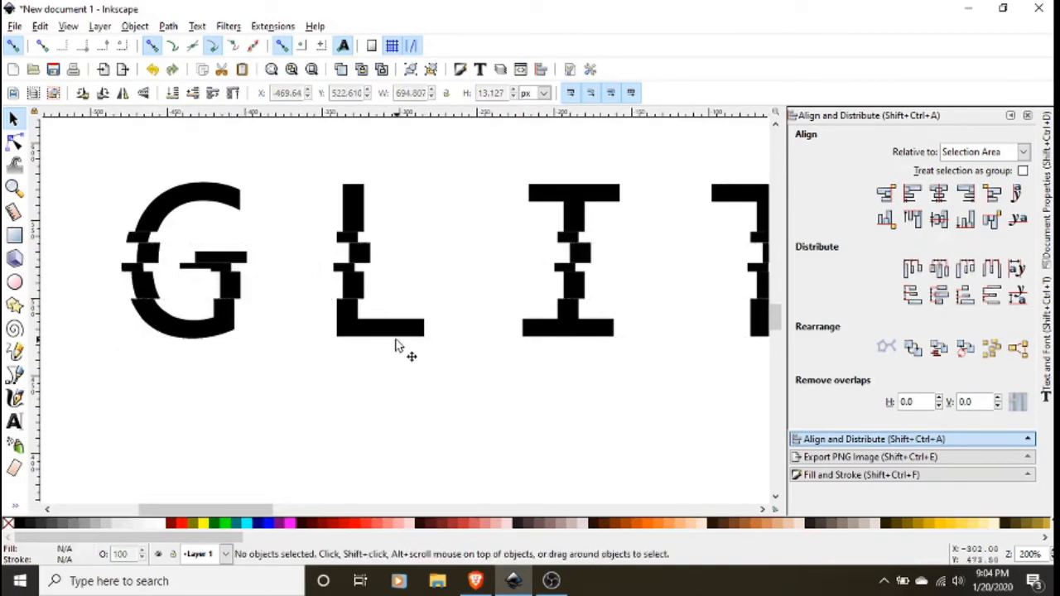
Nudge the bottom row of letter slices 4 px to the left and deselect it
{"action": "scroll", "coordinate": [302, 313], "scroll_direction": "down", "scroll_amount": 3}
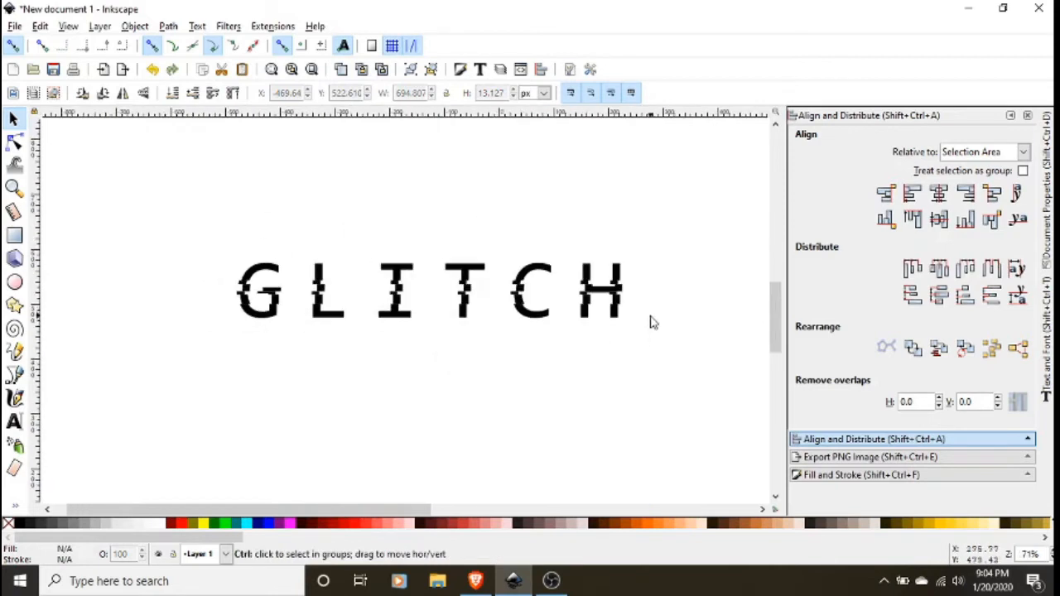
{"action": "scroll", "coordinate": [288, 303], "scroll_direction": "up", "scroll_amount": 3}
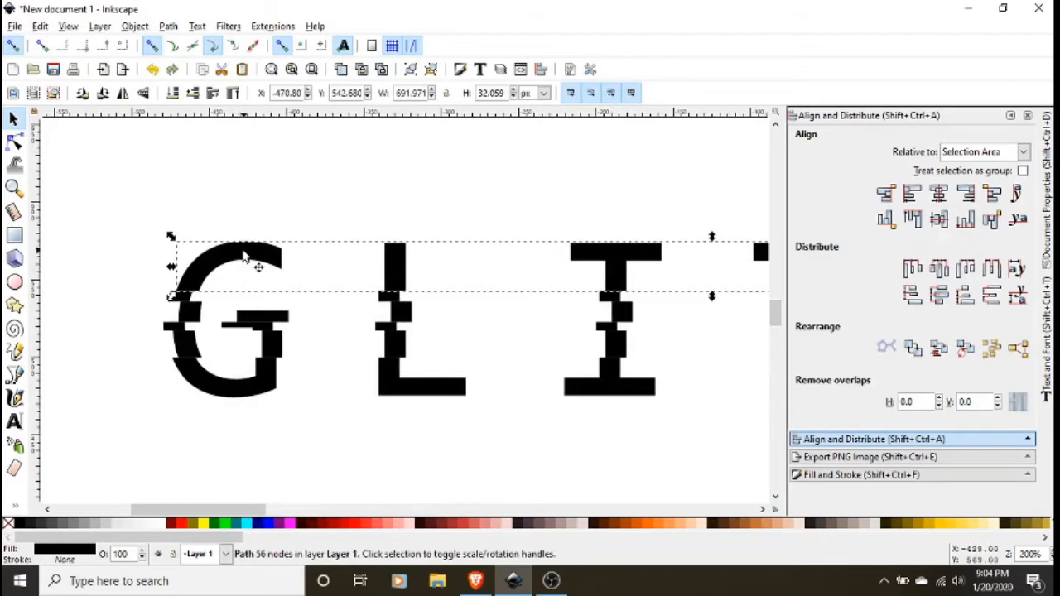
{"action": "scroll", "coordinate": [249, 258], "scroll_direction": "down", "scroll_amount": 3}
{"action": "left_click", "coordinate": [298, 331]}
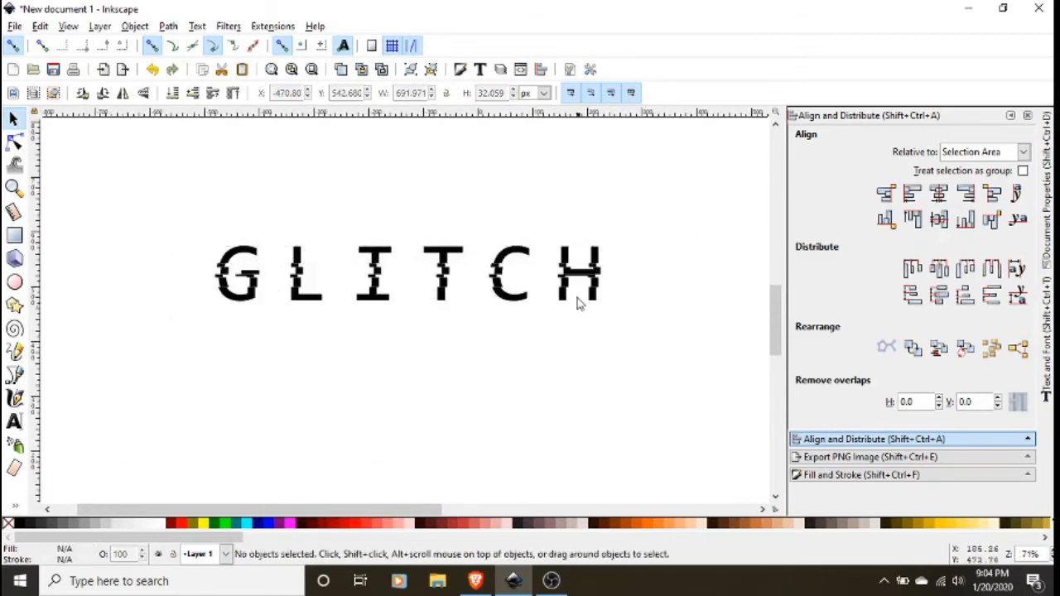
{"action": "scroll", "coordinate": [520, 308], "scroll_direction": "up", "scroll_amount": 1}
{"action": "scroll", "coordinate": [502, 403], "scroll_direction": "up", "scroll_amount": 1}
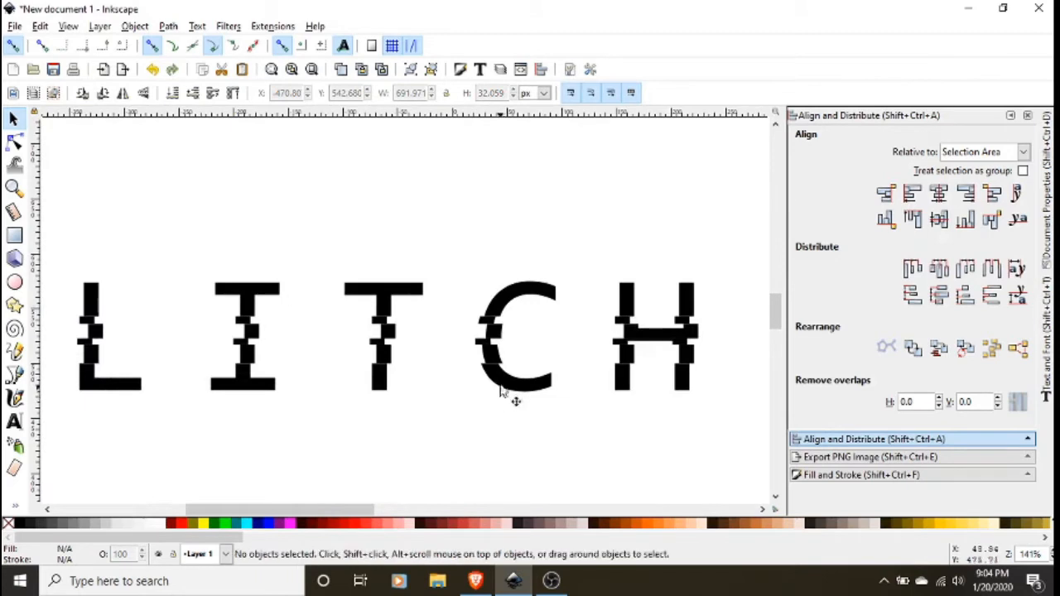
{"action": "left_click", "coordinate": [516, 396]}
{"action": "key", "text": "Left"}
{"action": "key", "text": "Left"}
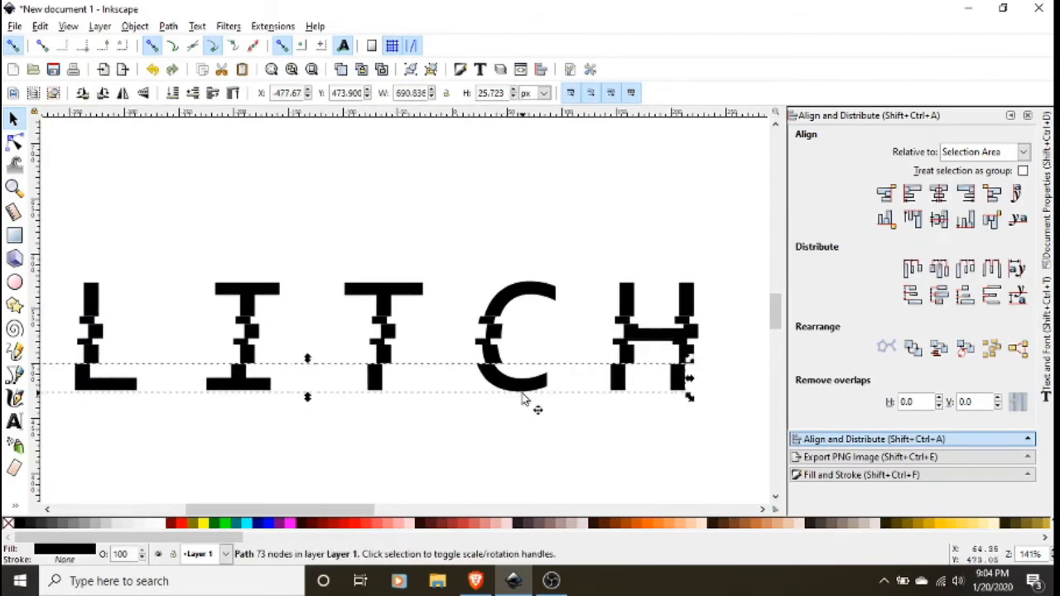
{"action": "left_click", "coordinate": [519, 426]}
Select all six slice rows of the GLITCH text and combine them into a single path with Union
{"action": "scroll", "coordinate": [611, 268], "scroll_direction": "down", "scroll_amount": 3}
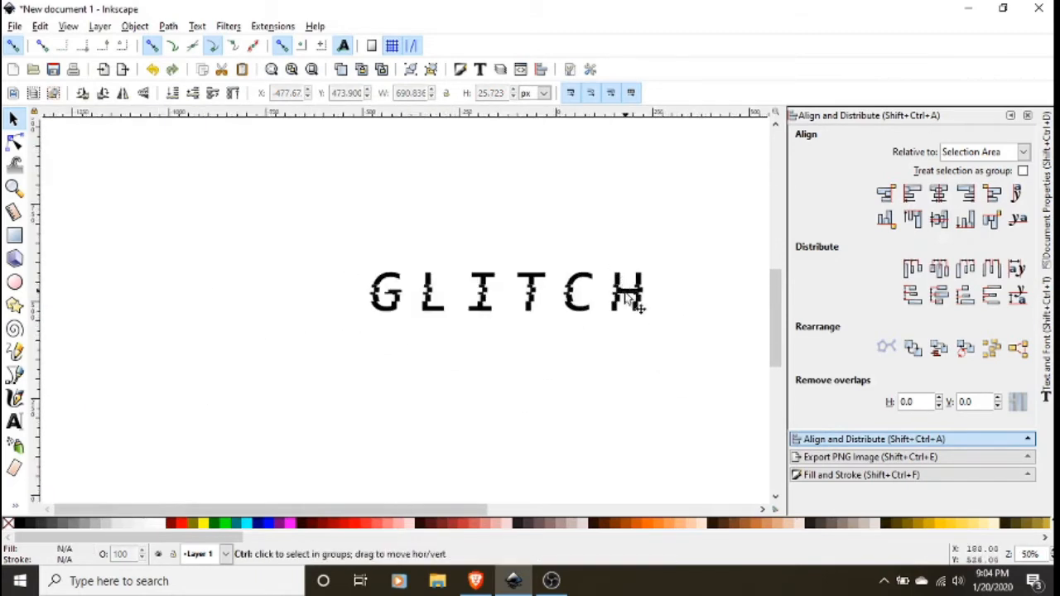
{"action": "scroll", "coordinate": [431, 296], "scroll_direction": "up", "scroll_amount": 2}
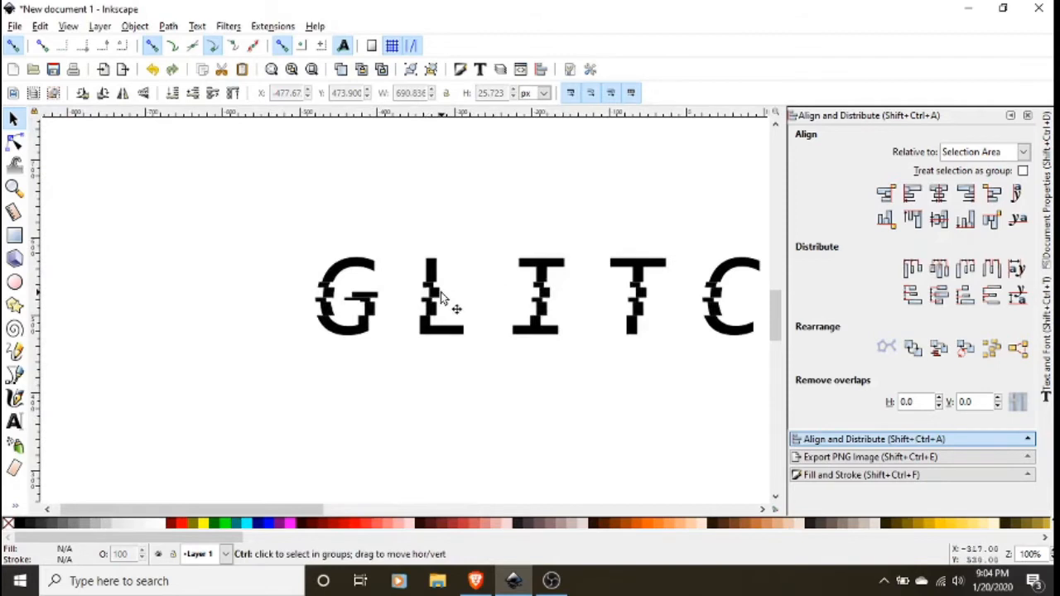
{"action": "left_click", "coordinate": [364, 272]}
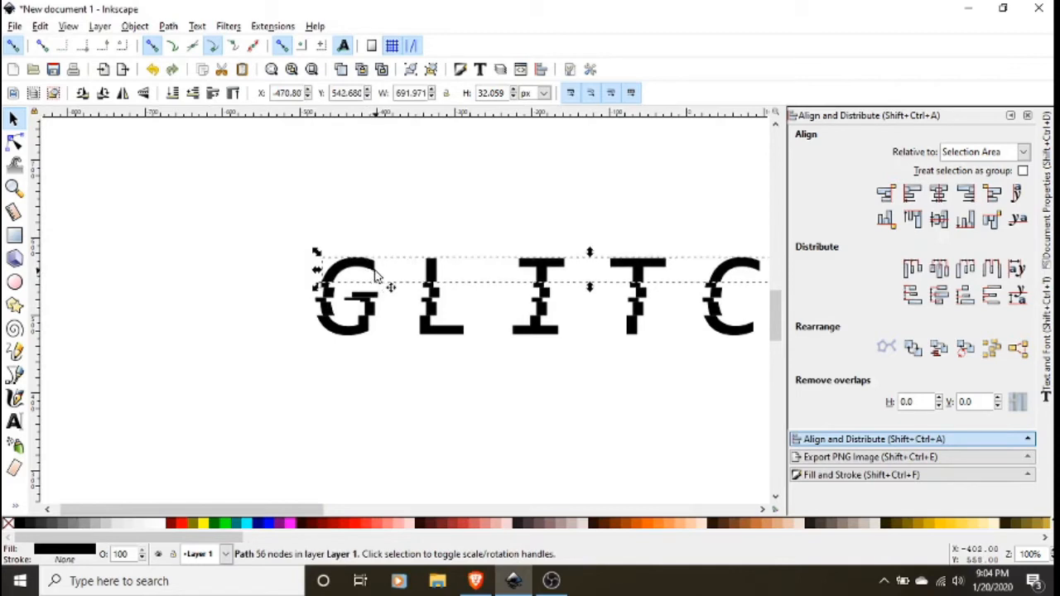
{"action": "left_click", "coordinate": [447, 421]}
{"action": "scroll", "coordinate": [372, 340], "scroll_direction": "down", "scroll_amount": 2, "text": "ctrl"}
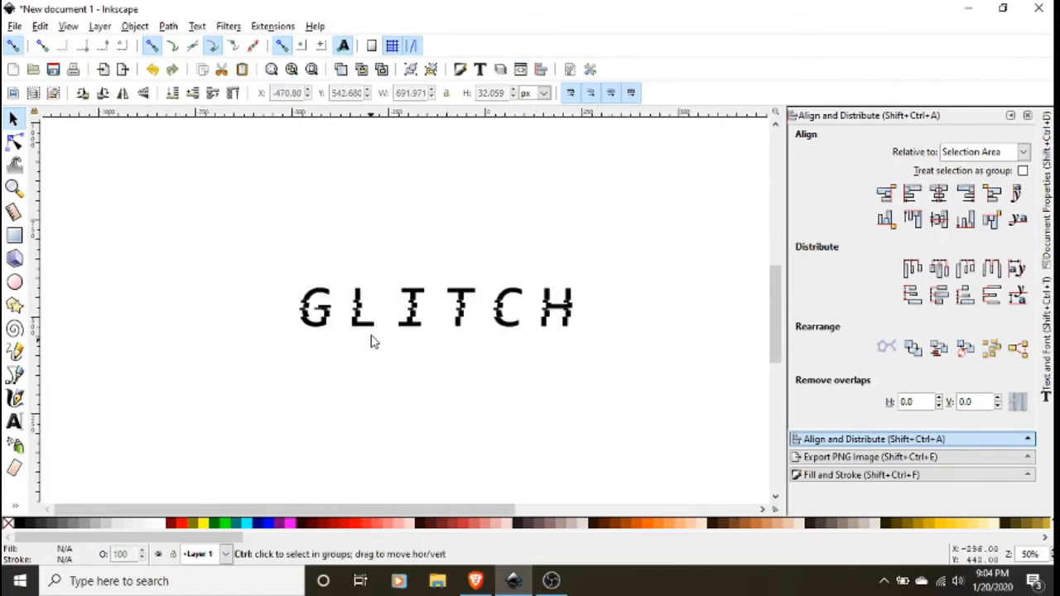
{"action": "scroll", "coordinate": [384, 336], "scroll_direction": "up", "scroll_amount": 1, "text": "ctrl"}
{"action": "left_click_drag", "start_coordinate": [242, 238], "coordinate": [738, 395]}
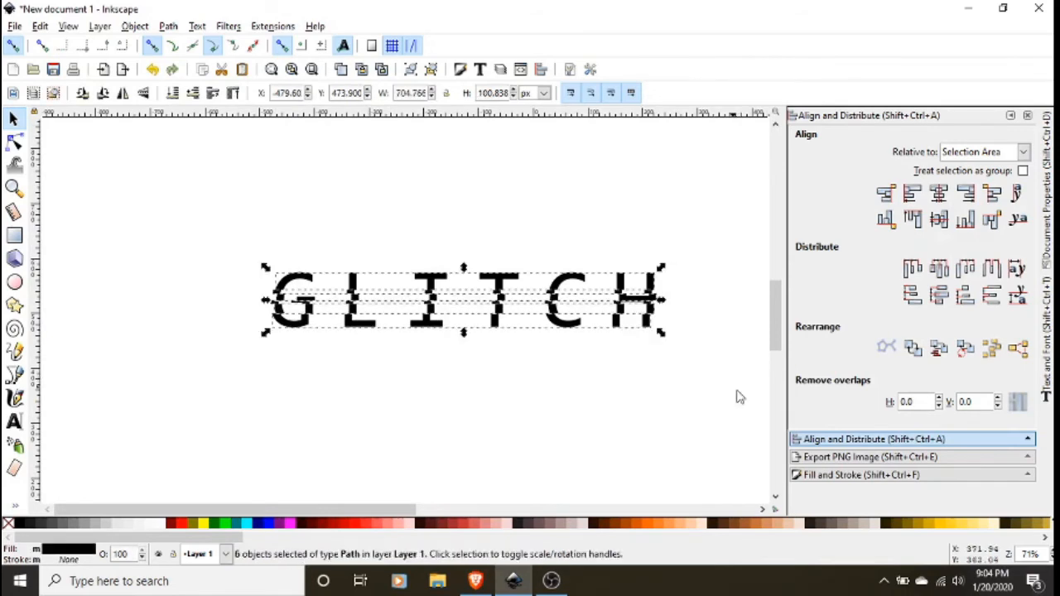
{"action": "key", "text": "ctrl+plus"}
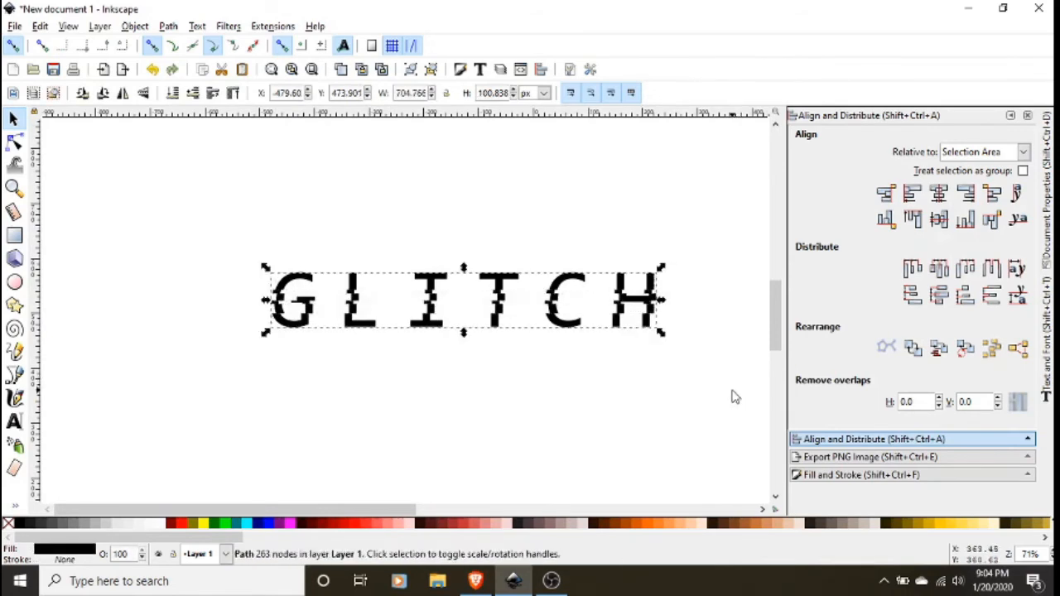
{"action": "left_click", "coordinate": [691, 419]}
Change the fill of the unified GLITCH path to a very dark navy blue and deselect it
{"action": "left_click", "coordinate": [364, 321]}
{"action": "scroll", "coordinate": [406, 537], "scroll_direction": "down", "scroll_amount": 5}
{"action": "scroll", "coordinate": [537, 556], "scroll_direction": "down", "scroll_amount": 10}
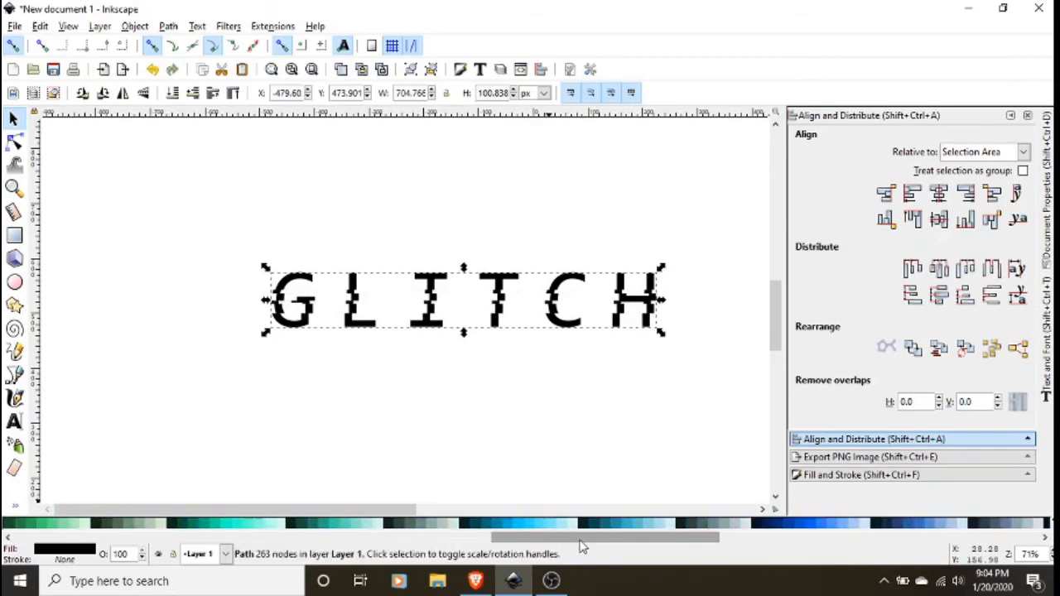
{"action": "left_click", "coordinate": [760, 525]}
{"action": "left_click", "coordinate": [577, 423]}
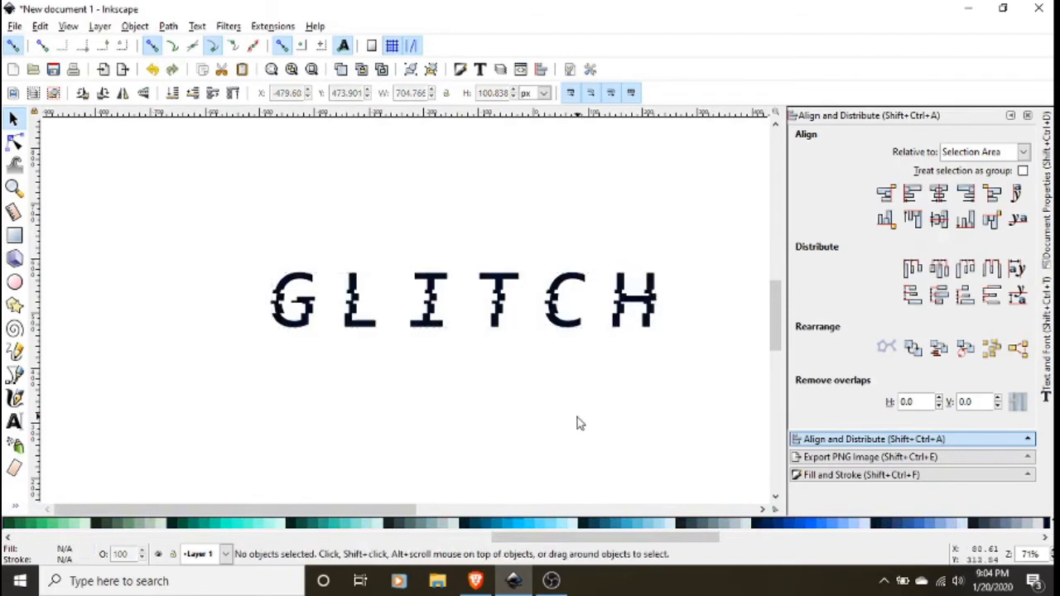
Duplicate the dark navy text and nudge the copy 4 px to the left
{"action": "left_click", "coordinate": [311, 311]}
{"action": "key", "text": "ctrl+d"}
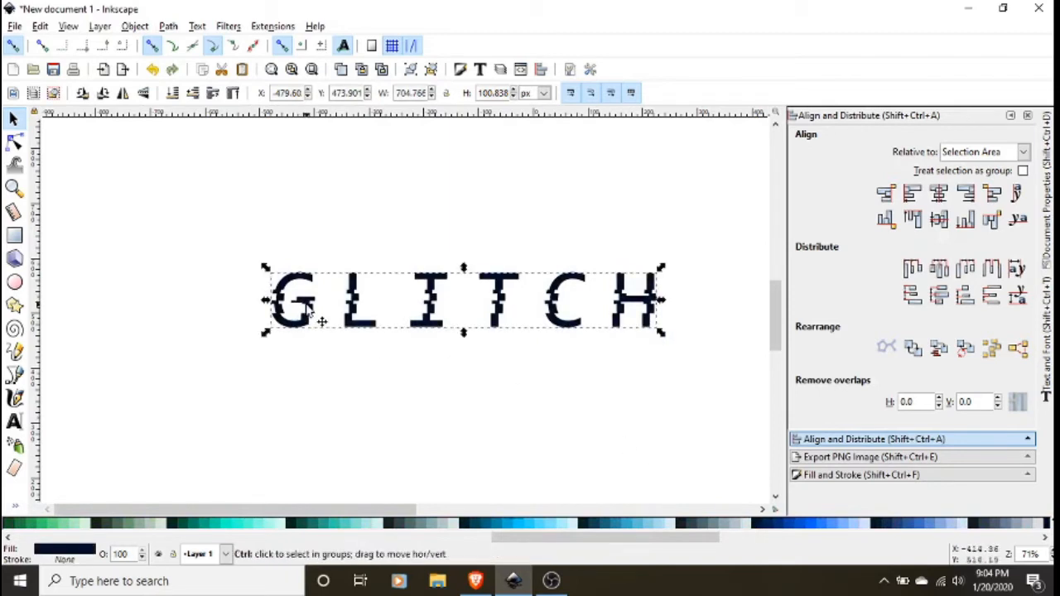
{"action": "key", "text": "Left"}
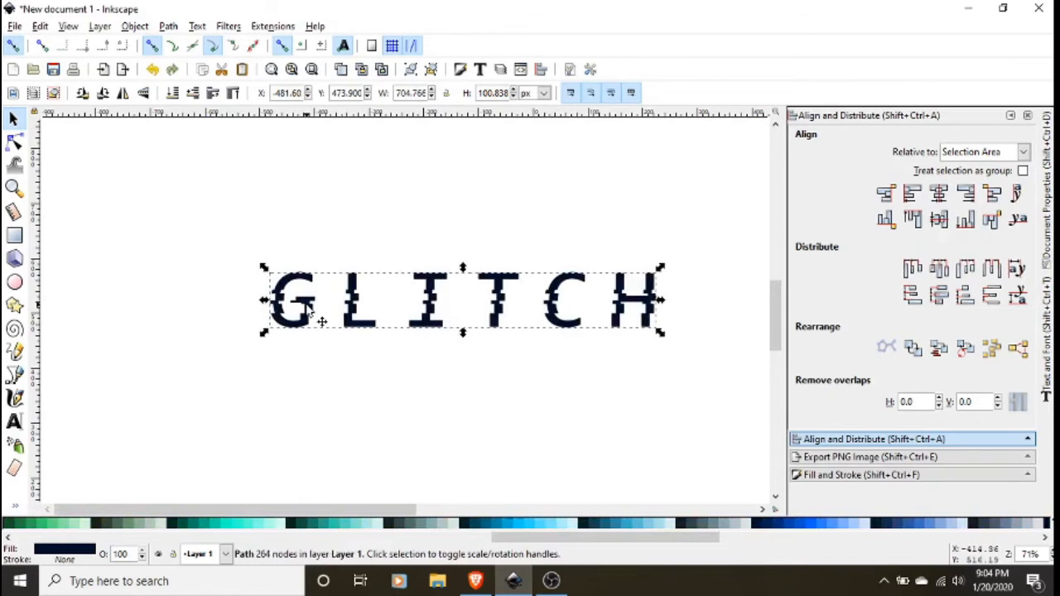
{"action": "key", "text": "Left"}
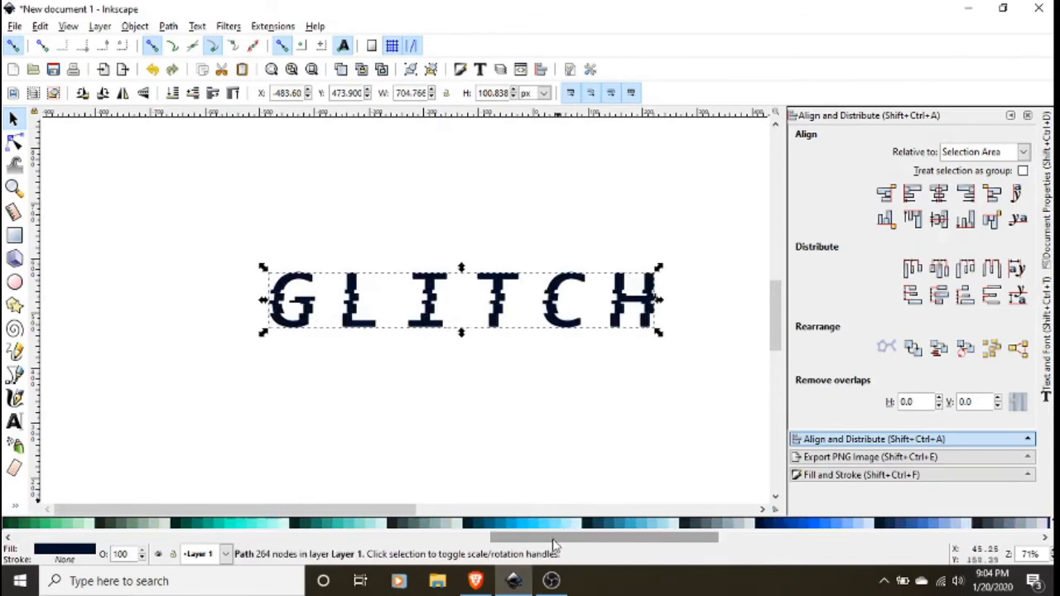
Try the teal fills #00D4AA and #008066 and a dark blue on the duplicated text
{"action": "left_click_drag", "start_coordinate": [553, 544], "coordinate": [651, 543]}
{"action": "left_click", "coordinate": [484, 523]}
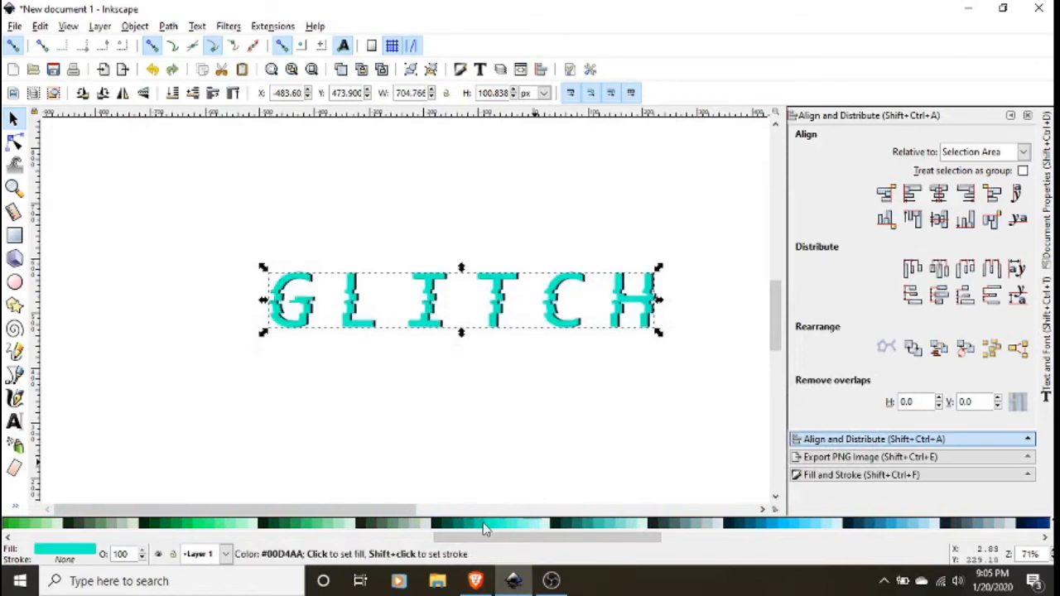
{"action": "left_click", "coordinate": [458, 524]}
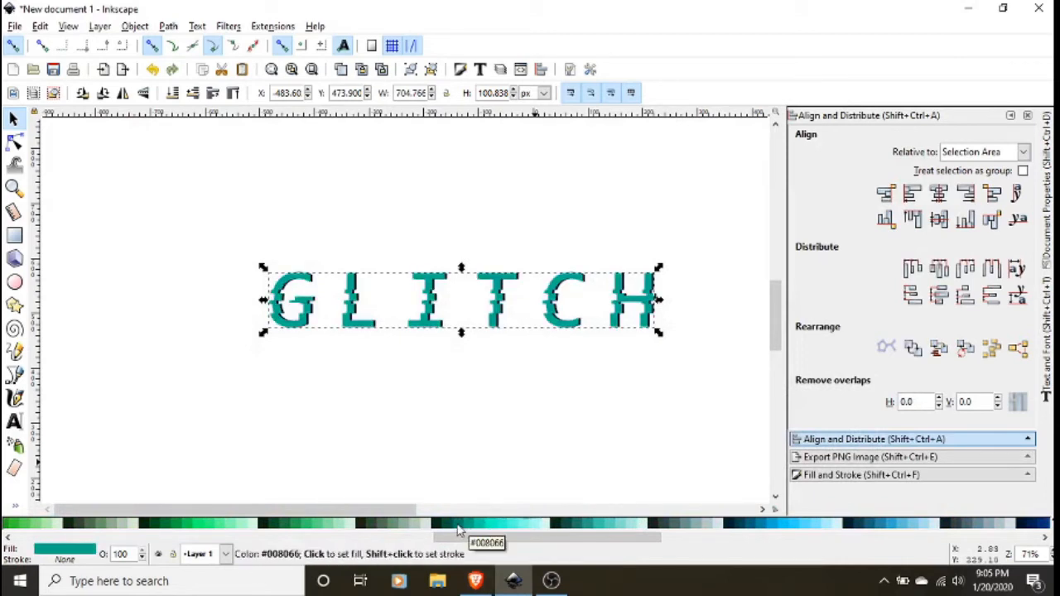
{"action": "left_click", "coordinate": [754, 527]}
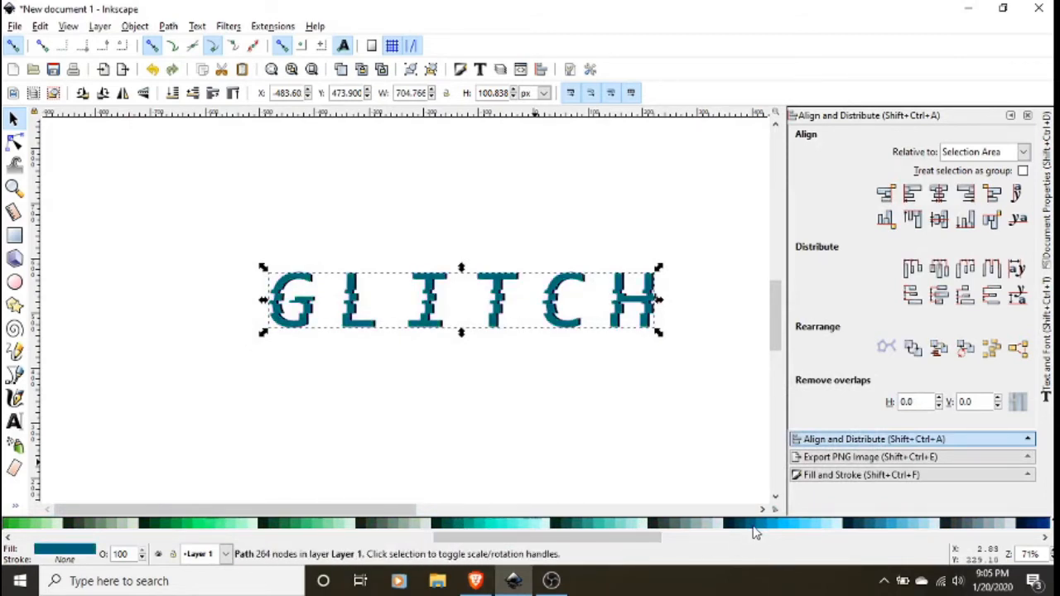
Fill the duplicated text with a medium bright blue and deselect it
{"action": "left_click", "coordinate": [768, 527]}
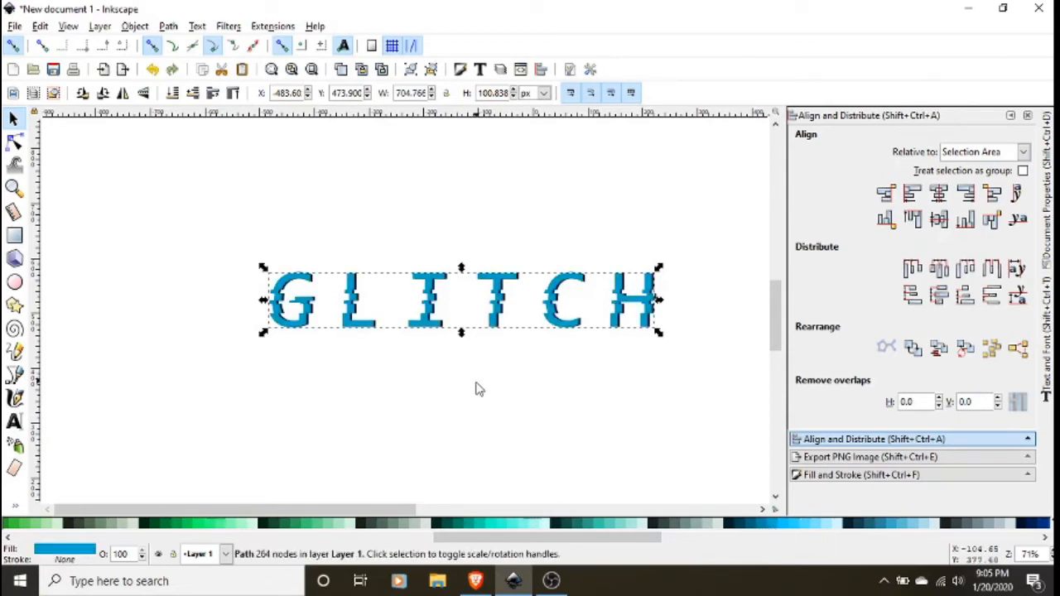
{"action": "left_click", "coordinate": [514, 331]}
{"action": "scroll", "coordinate": [511, 333], "scroll_direction": "up", "scroll_amount": 1}
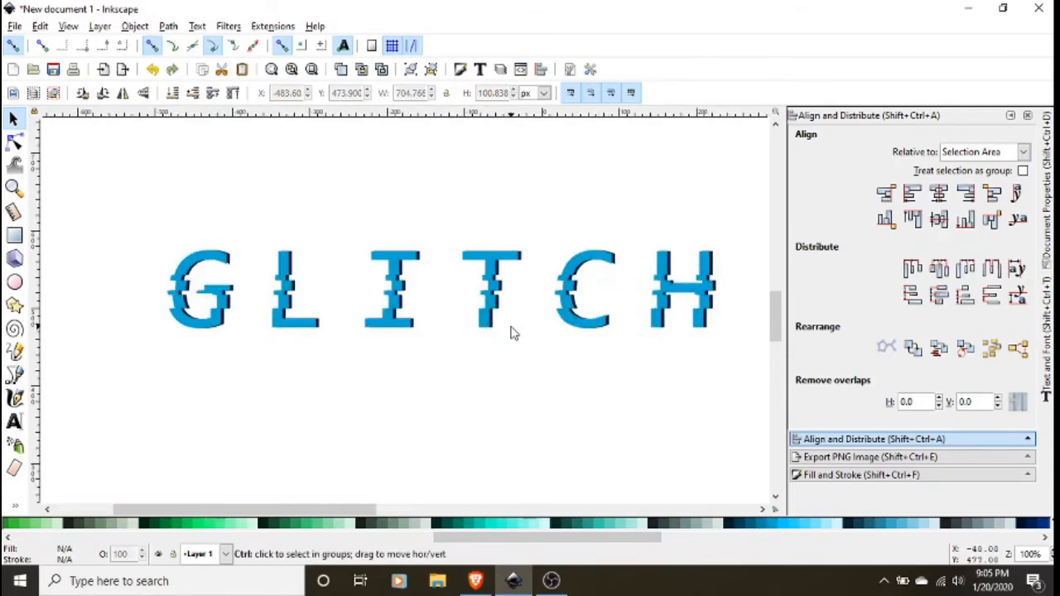
Duplicate the blue text and nudge the new copy 6 px to the left
{"action": "left_click", "coordinate": [406, 263]}
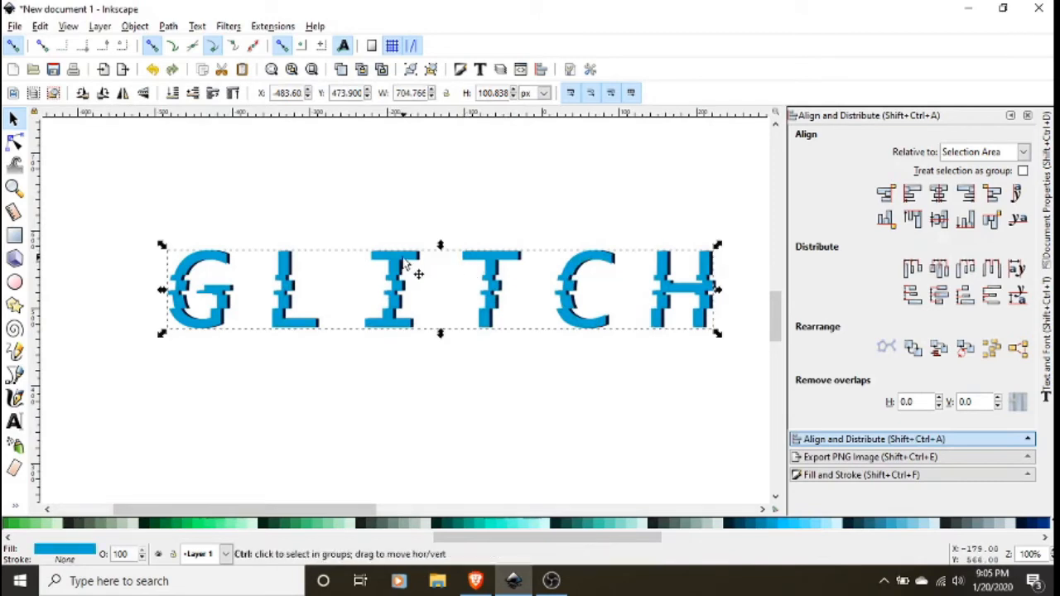
{"action": "key", "text": "Left"}
{"action": "key", "text": "Left"}
{"action": "key", "text": "Left"}
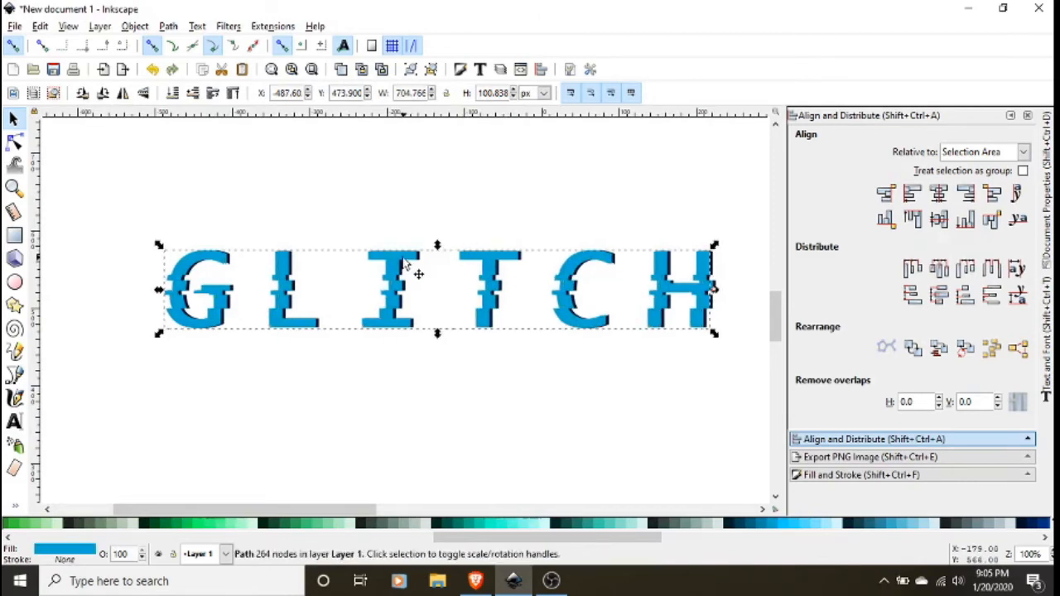
Fill the newest, leftmost copy of the text with a bright pinkish red and deselect it
{"action": "left_click_drag", "start_coordinate": [593, 538], "coordinate": [1000, 552]}
{"action": "left_click", "coordinate": [814, 527]}
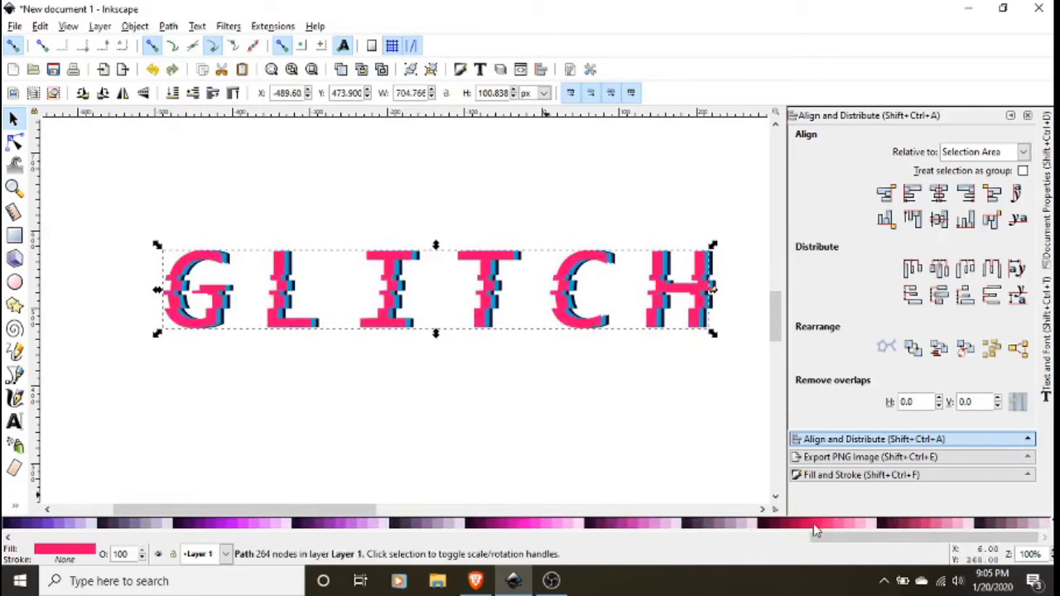
{"action": "left_click", "coordinate": [563, 430]}
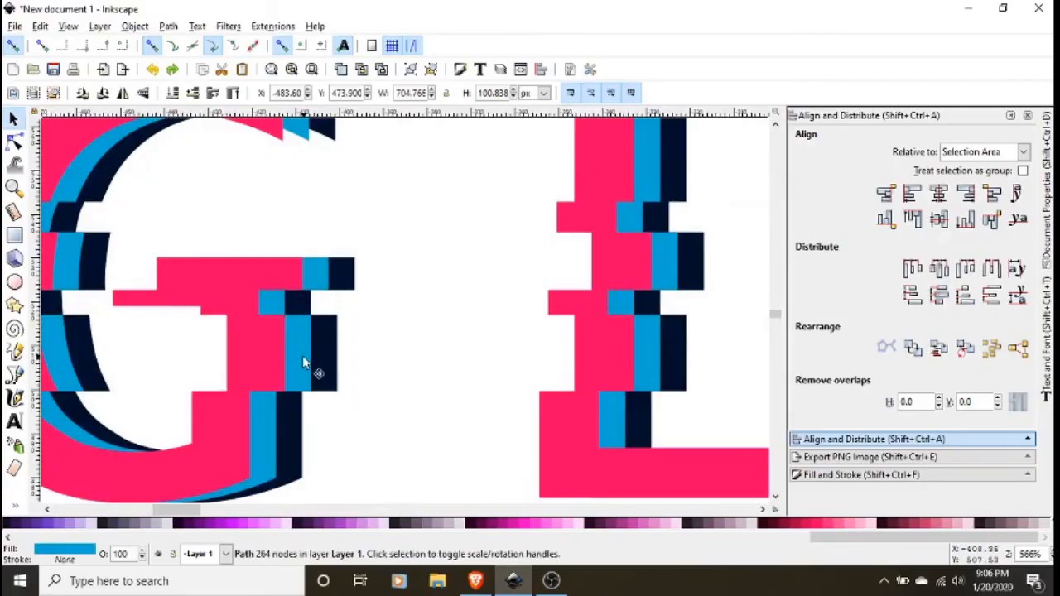
Nudge the blue copy 10 px to the right so it sticks out past the dark navy text
{"action": "key", "text": "Right"}
{"action": "key", "text": "Right"}
{"action": "key", "text": "Right"}
{"action": "key", "text": "Right"}
{"action": "key", "text": "Right"}
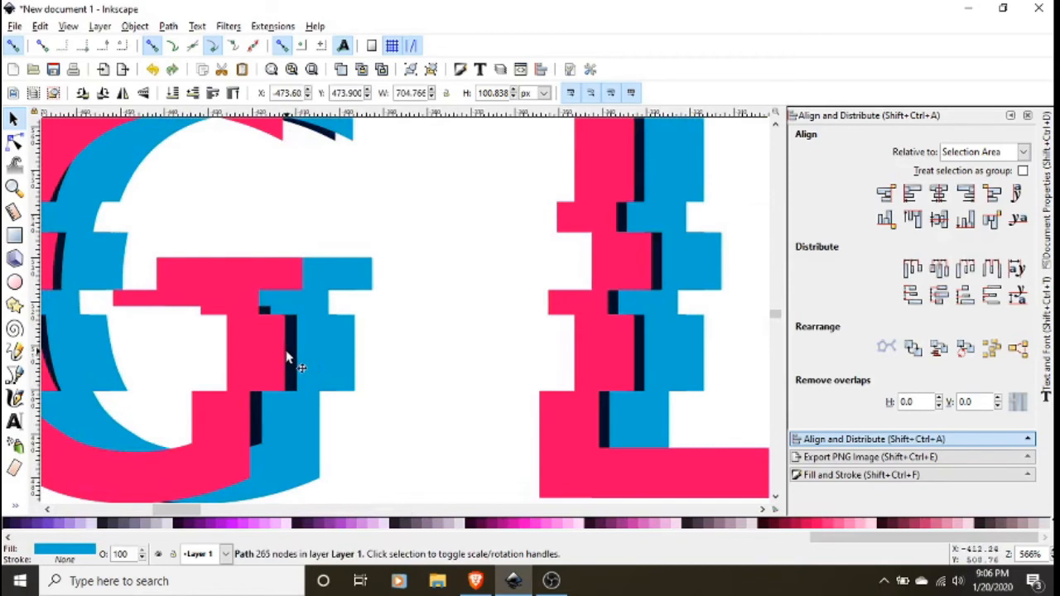
Raise the dark navy text to the front, above the pink and blue copies
{"action": "left_click", "coordinate": [285, 354]}
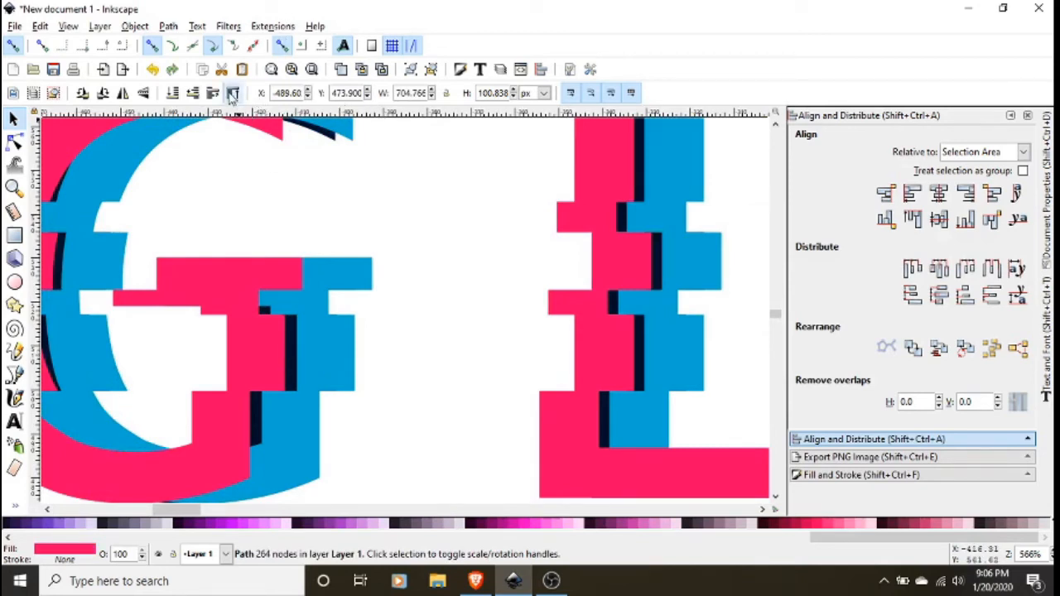
{"action": "scroll", "coordinate": [372, 350], "scroll_direction": "down", "scroll_amount": 3, "text": "ctrl"}
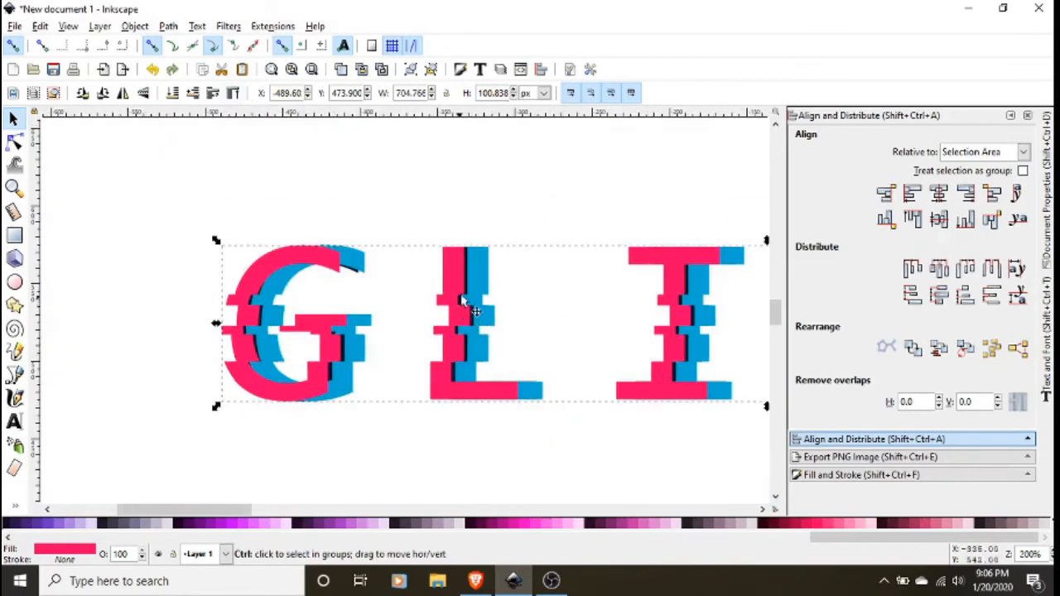
{"action": "scroll", "coordinate": [438, 377], "scroll_direction": "up", "scroll_amount": 6, "text": "ctrl"}
{"action": "left_click", "coordinate": [438, 377], "text": "ctrl"}
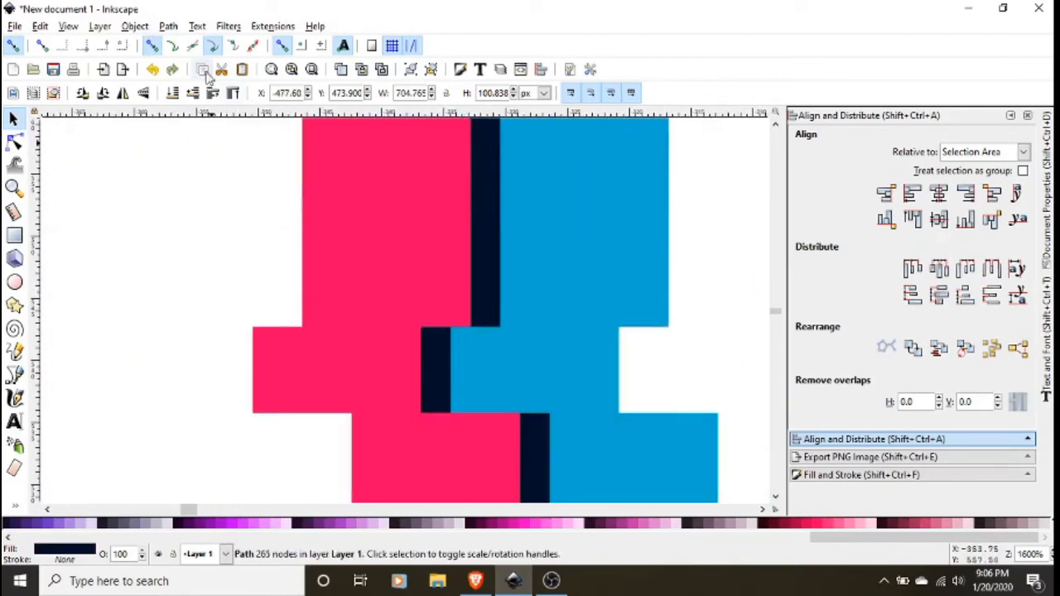
{"action": "scroll", "coordinate": [398, 244], "scroll_direction": "down", "scroll_amount": 4, "text": "ctrl"}
{"action": "scroll", "coordinate": [407, 241], "scroll_direction": "down", "scroll_amount": 4, "text": "ctrl"}
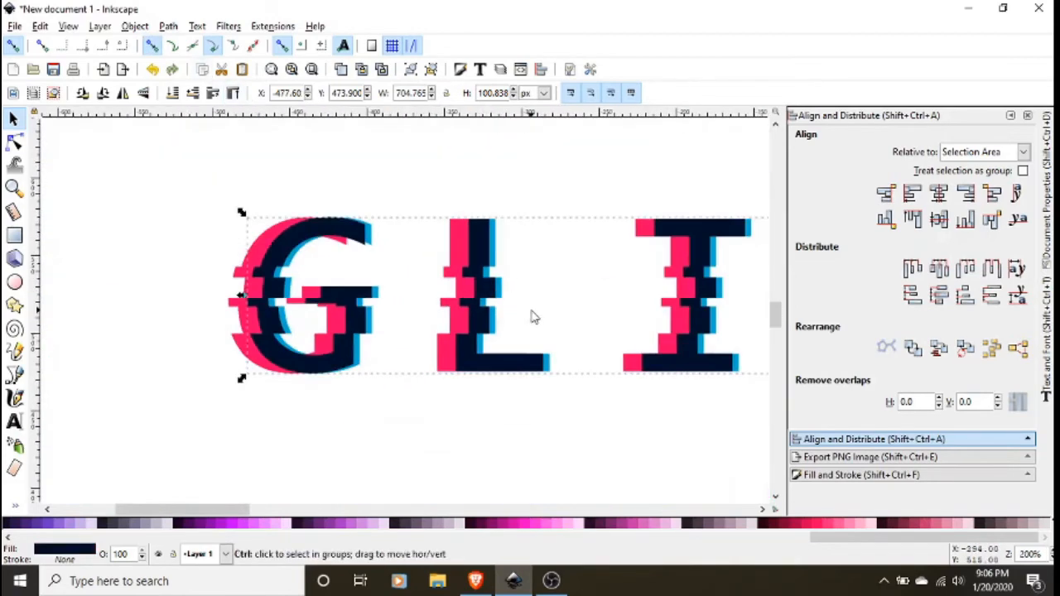
Nudge the pink copy 4 px to the right to narrow its offset from the navy text
{"action": "scroll", "coordinate": [466, 253], "scroll_direction": "up", "scroll_amount": 4, "text": "ctrl"}
{"action": "left_click", "coordinate": [446, 244], "text": "ctrl"}
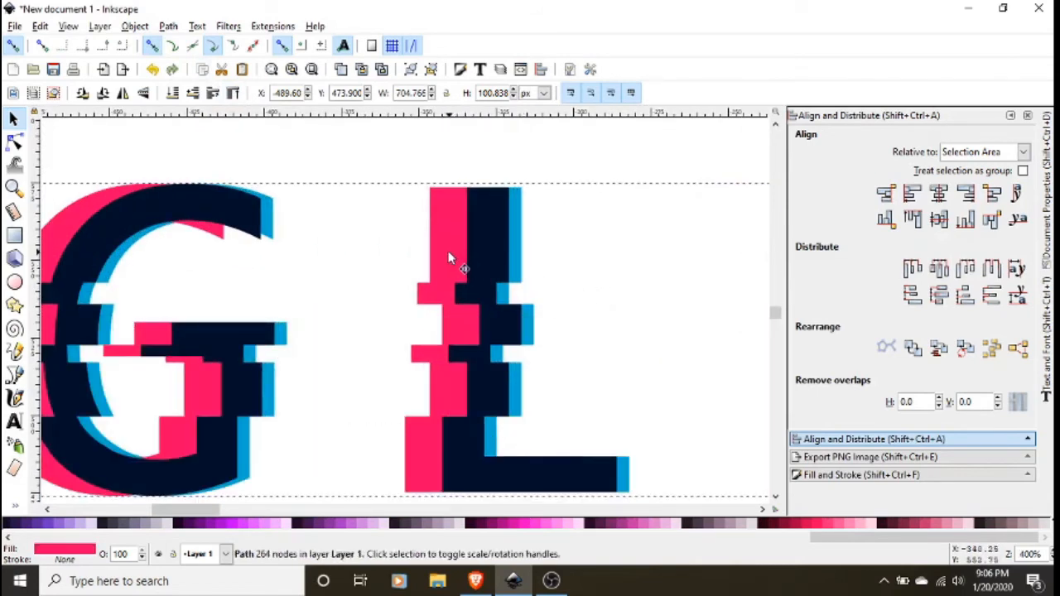
{"action": "left_click", "coordinate": [358, 277]}
{"action": "left_click", "coordinate": [437, 222]}
{"action": "key", "text": "Right"}
{"action": "key", "text": "Right"}
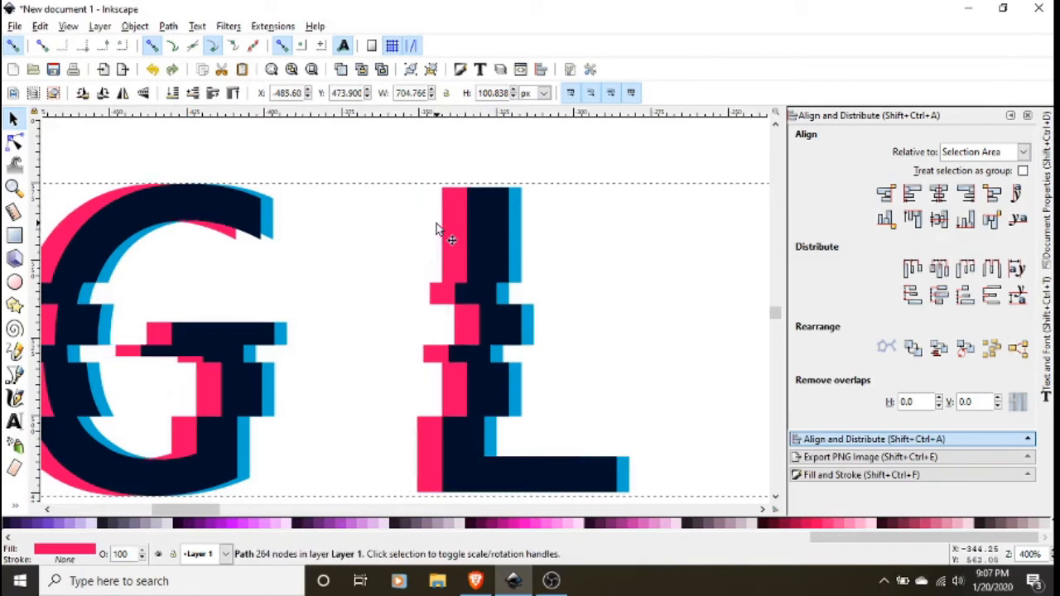
Nudge the blue copy 4 px to the right to widen its offset from the navy text
{"action": "left_click", "coordinate": [527, 201]}
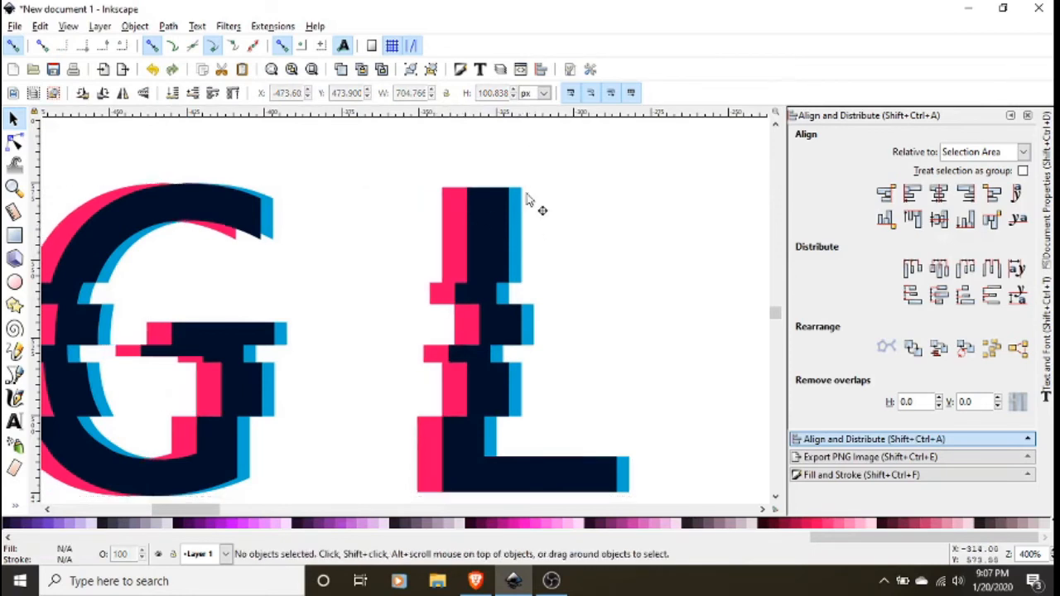
{"action": "left_click", "coordinate": [521, 215]}
{"action": "key", "text": "Right"}
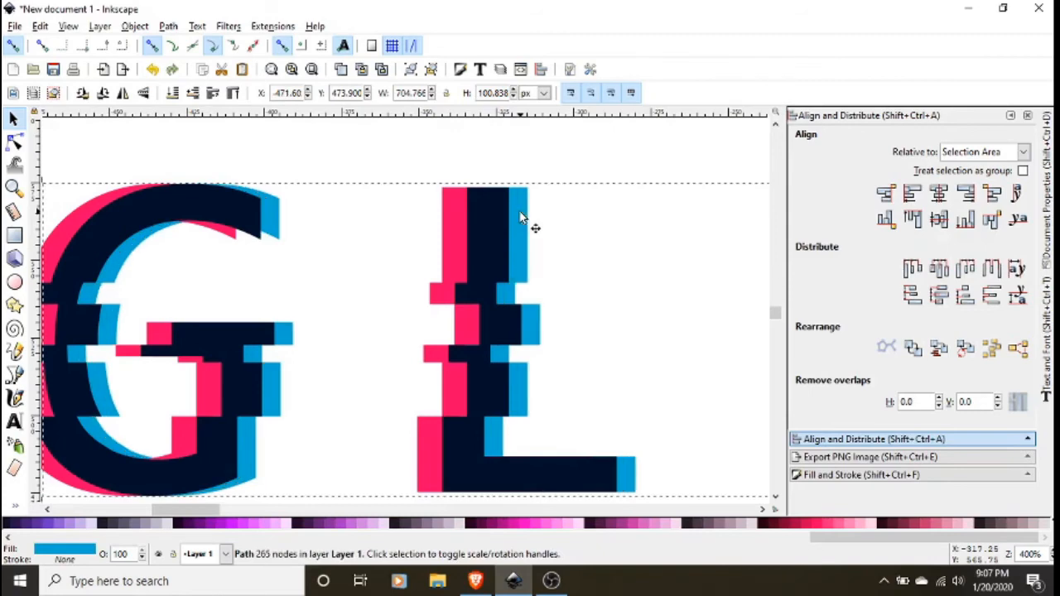
{"action": "key", "text": "Right"}
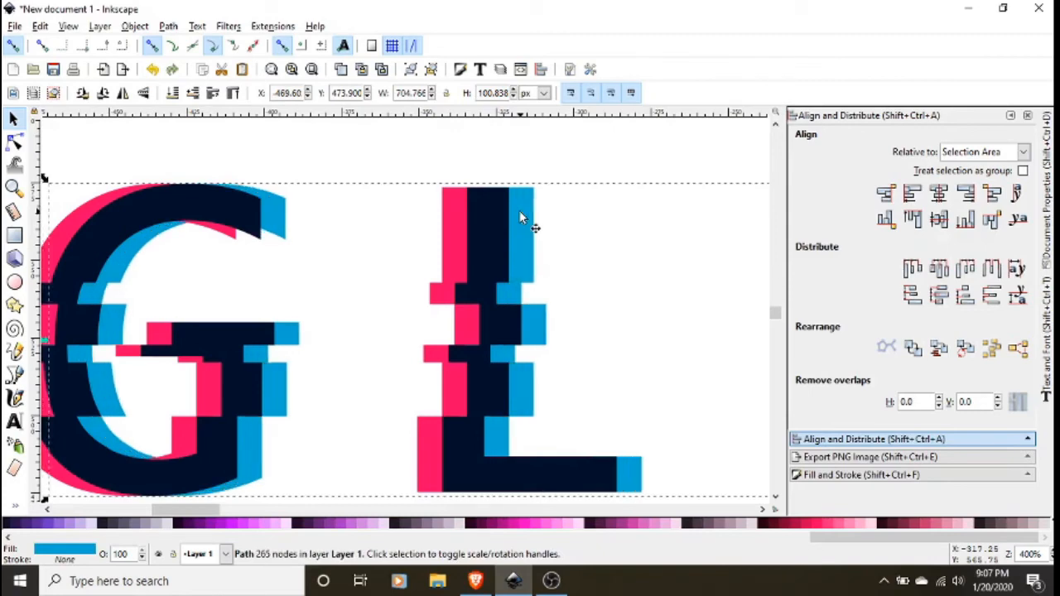
Deselect the blue copy and examine the offset pink and blue layers across the whole GLITCH word
{"action": "left_click", "coordinate": [603, 172]}
{"action": "scroll", "coordinate": [488, 219], "scroll_direction": "down", "scroll_amount": 5, "text": "ctrl"}
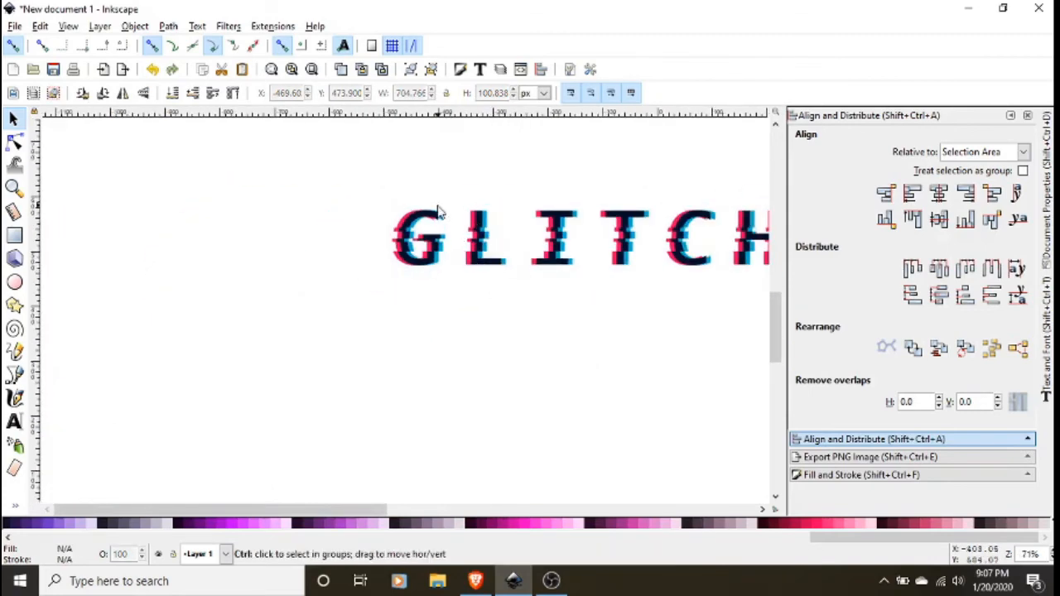
{"action": "scroll", "coordinate": [509, 279], "scroll_direction": "up", "scroll_amount": 5}
{"action": "scroll", "coordinate": [343, 208], "scroll_direction": "down", "scroll_amount": 3}
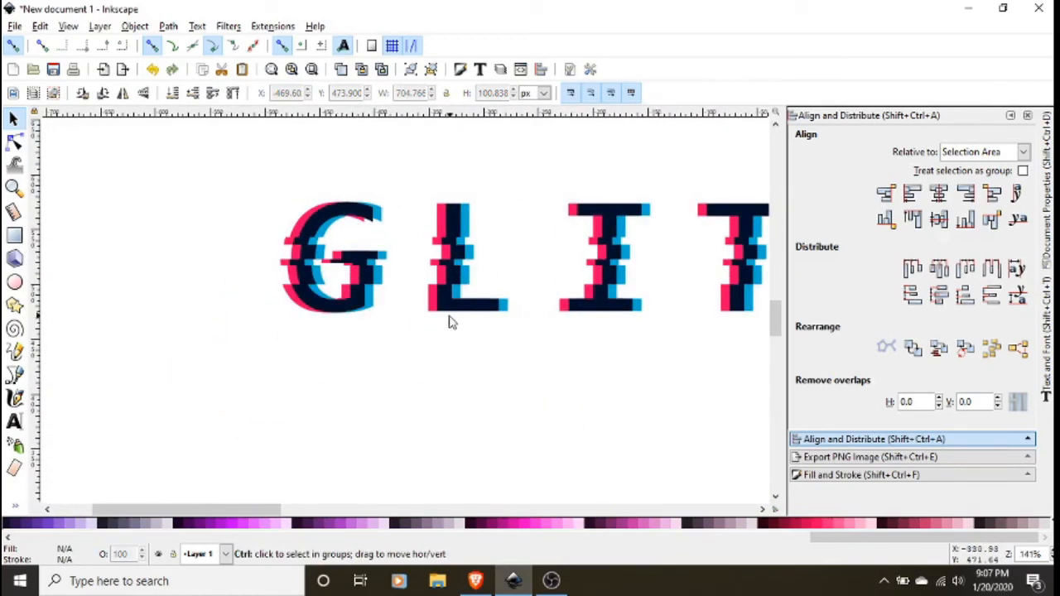
{"action": "scroll", "coordinate": [445, 323], "scroll_direction": "down", "scroll_amount": 2}
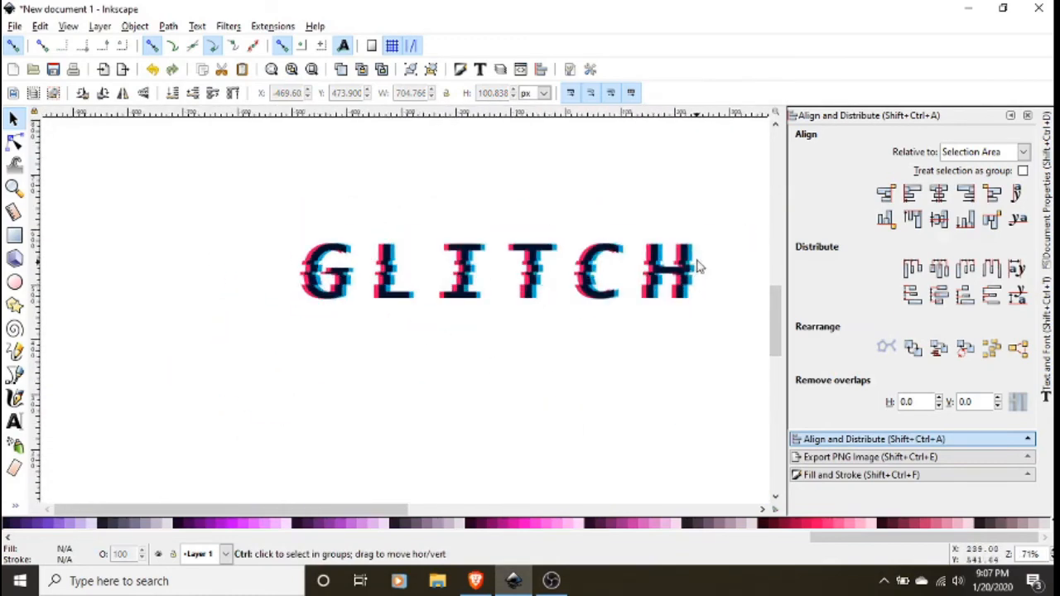
{"action": "scroll", "coordinate": [698, 267], "scroll_direction": "up", "scroll_amount": 3}
{"action": "scroll", "coordinate": [711, 270], "scroll_direction": "down", "scroll_amount": 2}
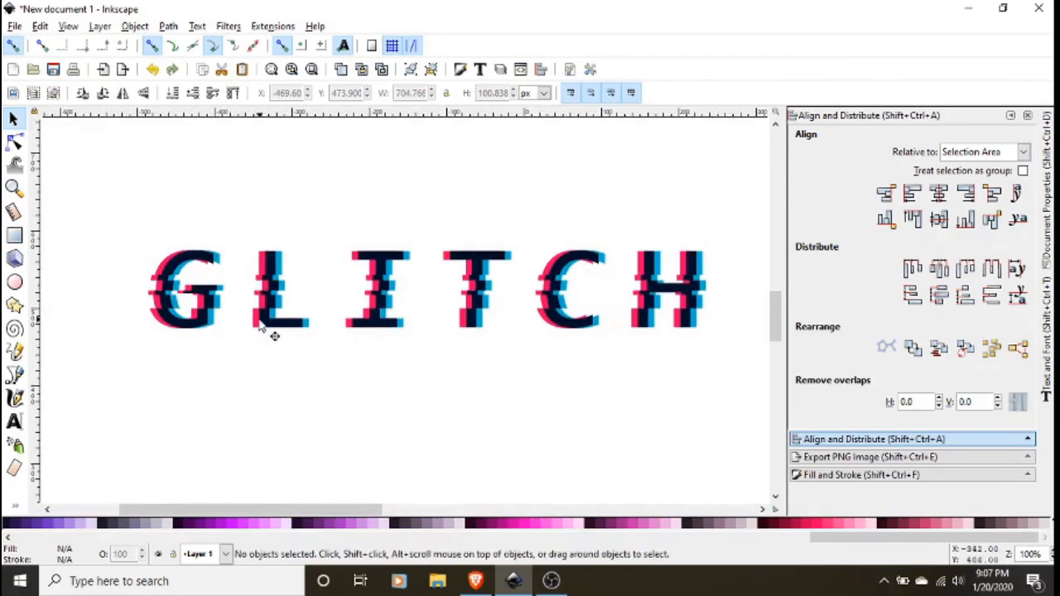
Select all three GLITCH copies for node editing and shift all nodes of the G 26 px to the right, towards the L
{"action": "left_click_drag", "start_coordinate": [115, 214], "coordinate": [739, 414]}
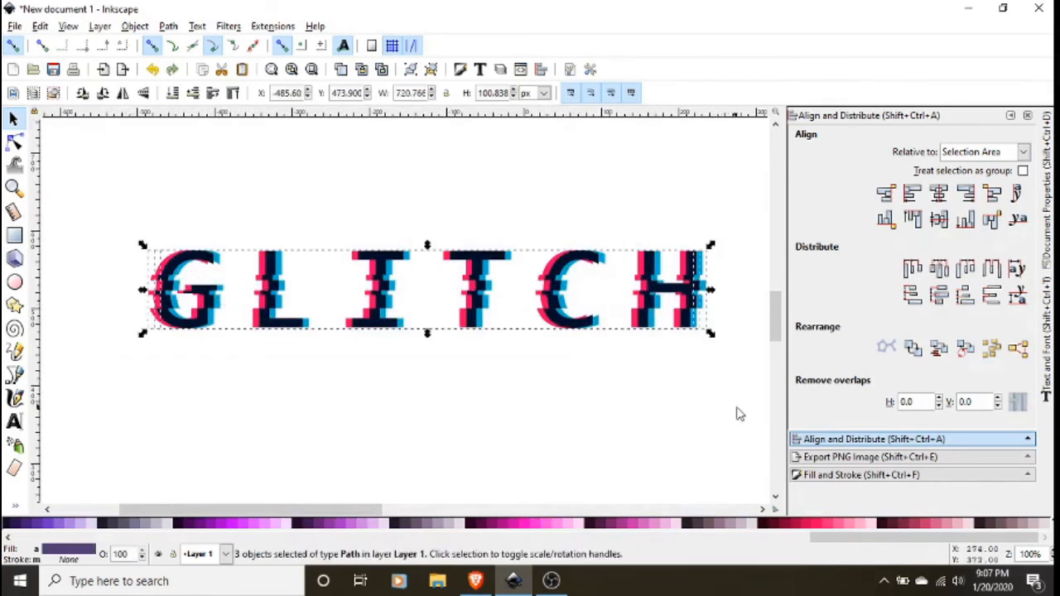
{"action": "left_click", "coordinate": [14, 144]}
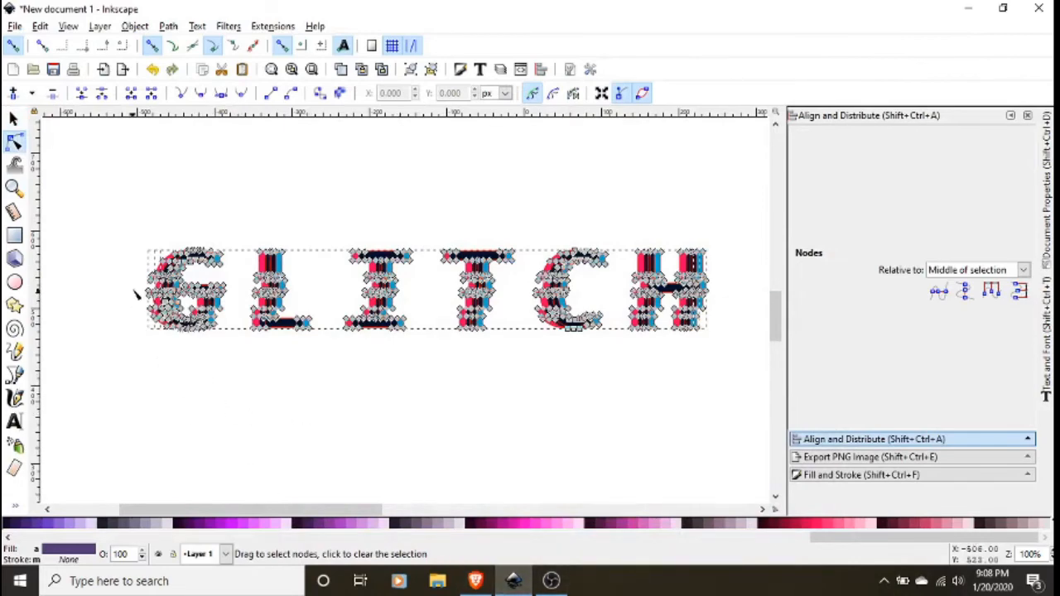
{"action": "scroll", "coordinate": [137, 294], "scroll_direction": "up", "scroll_amount": 3}
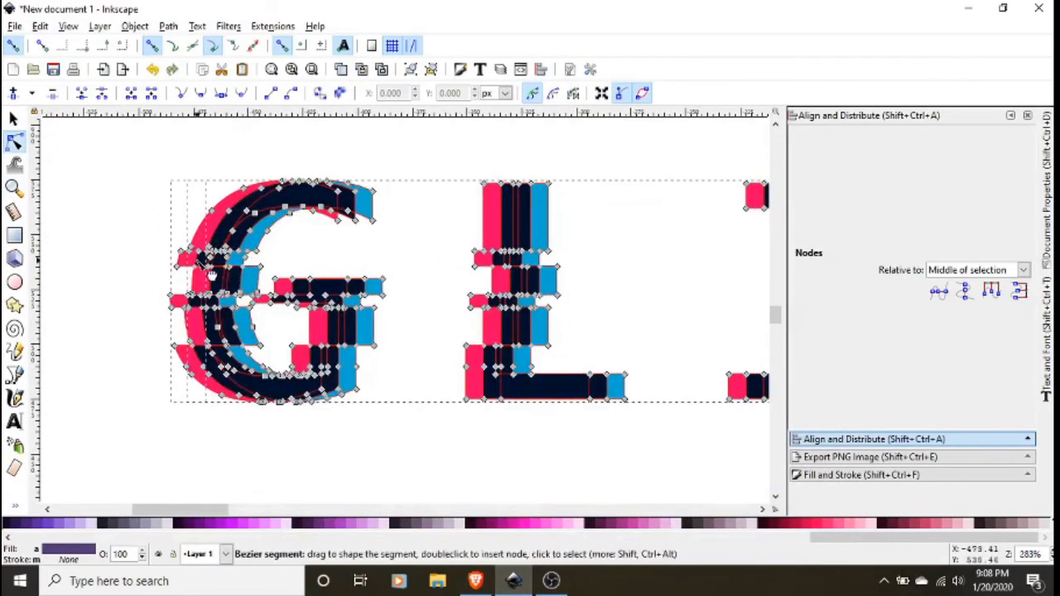
{"action": "left_click_drag", "start_coordinate": [139, 153], "coordinate": [424, 449]}
{"action": "key", "text": "Right"}
{"action": "key", "text": "Right"}
{"action": "key", "text": "Right"}
{"action": "key", "text": "Right"}
{"action": "key", "text": "Right"}
{"action": "key", "text": "Right"}
{"action": "key", "text": "Right"}
{"action": "key", "text": "Right"}
{"action": "key", "text": "Right"}
{"action": "key", "text": "Right"}
{"action": "key", "text": "Right"}
{"action": "key", "text": "Right"}
{"action": "key", "text": "Right"}
{"action": "key", "text": "Right"}
{"action": "key", "text": "Right"}
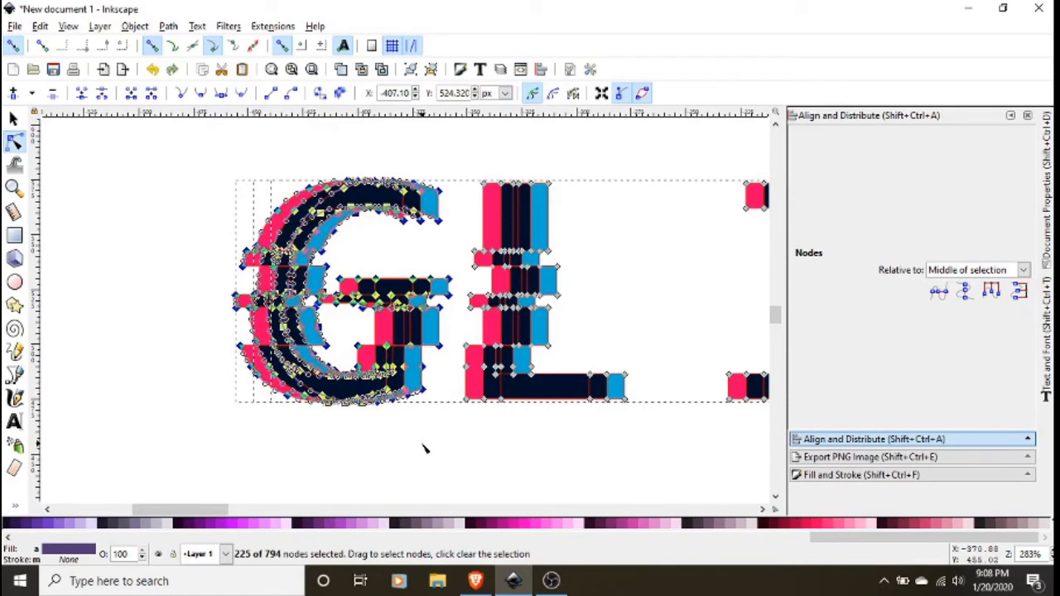
{"action": "key", "text": "Left"}
{"action": "key", "text": "Left"}
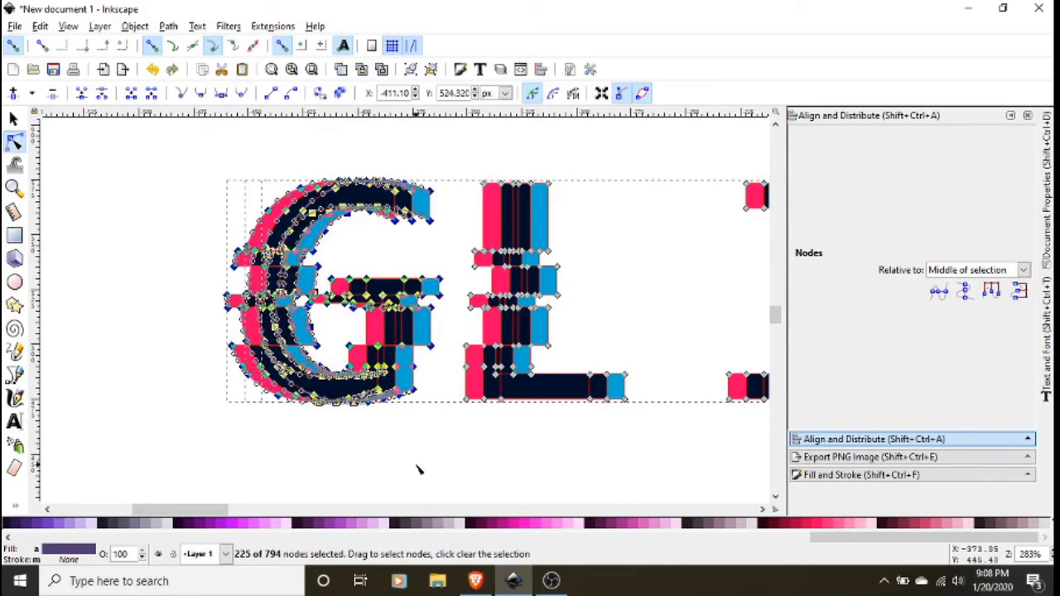
{"action": "left_click", "coordinate": [310, 306], "text": "shift"}
{"action": "left_click", "coordinate": [368, 307], "text": "shift"}
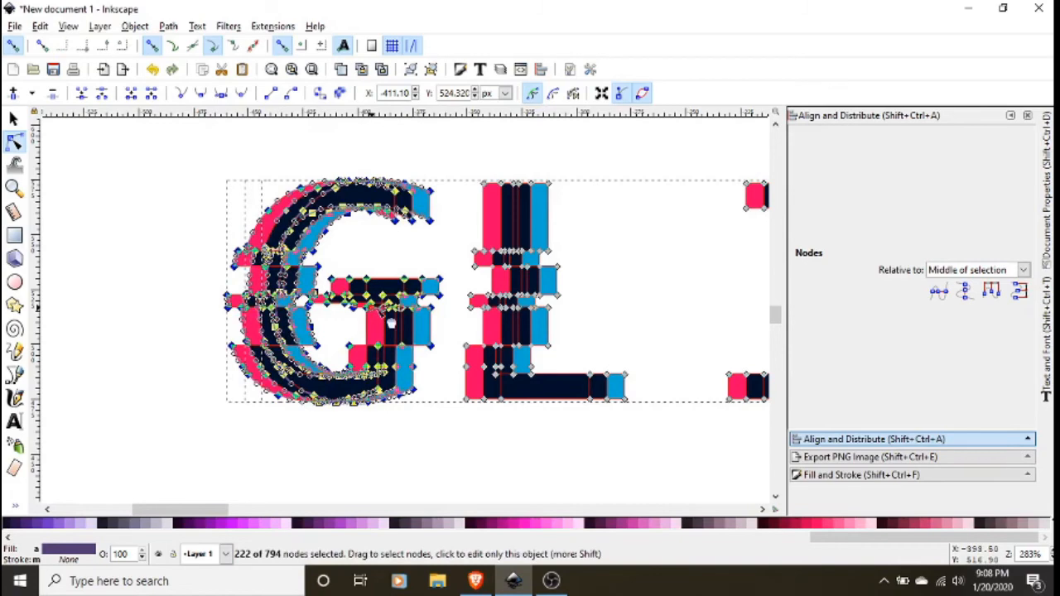
{"action": "left_click", "coordinate": [203, 298]}
Shift the nodes of the letters G and L together 38 px to the right, closing the gap to the I
{"action": "scroll", "coordinate": [253, 285], "scroll_direction": "down", "scroll_amount": 3, "text": "ctrl"}
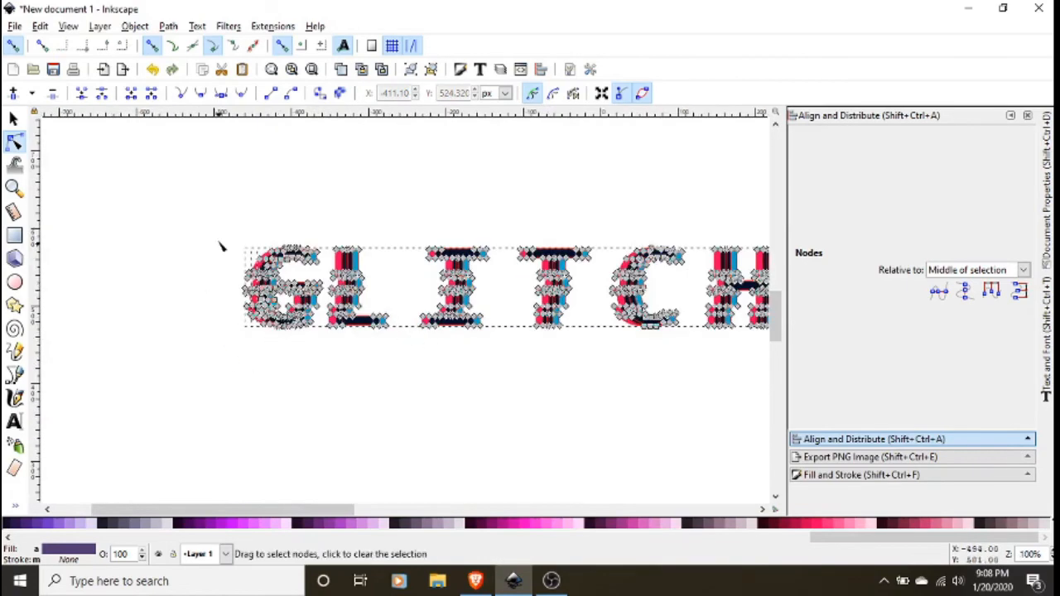
{"action": "left_click_drag", "start_coordinate": [220, 245], "coordinate": [402, 385]}
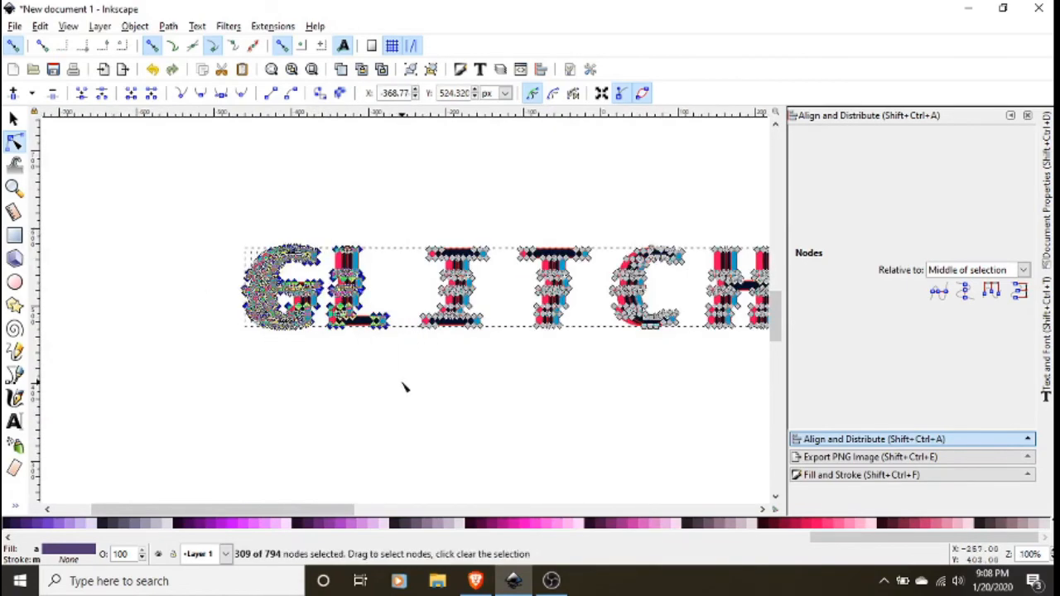
{"action": "scroll", "coordinate": [365, 290], "scroll_direction": "up", "scroll_amount": 3, "text": "ctrl"}
{"action": "key", "text": "Right"}
{"action": "key", "text": "Right"}
{"action": "key", "text": "Right"}
{"action": "key", "text": "Right"}
{"action": "key", "text": "Right"}
{"action": "key", "text": "Right"}
{"action": "key", "text": "Right"}
{"action": "key", "text": "Right"}
{"action": "key", "text": "Right"}
{"action": "key", "text": "Right"}
{"action": "key", "text": "Right"}
{"action": "key", "text": "Right"}
{"action": "key", "text": "Right"}
{"action": "key", "text": "Right"}
{"action": "key", "text": "Right"}
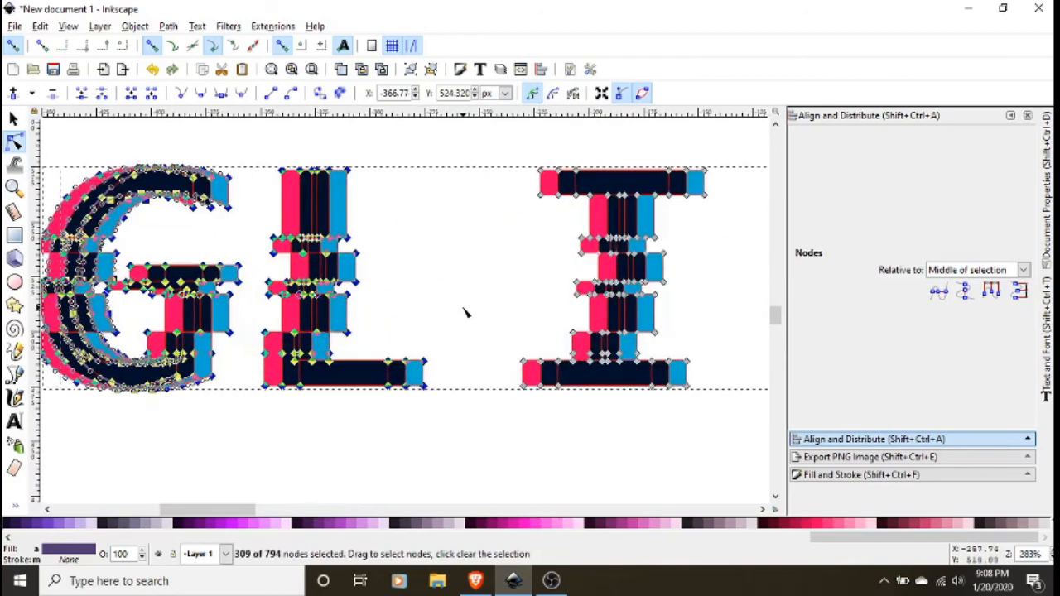
{"action": "key", "text": "Right"}
{"action": "key", "text": "Right"}
{"action": "key", "text": "Right"}
{"action": "key", "text": "Right"}
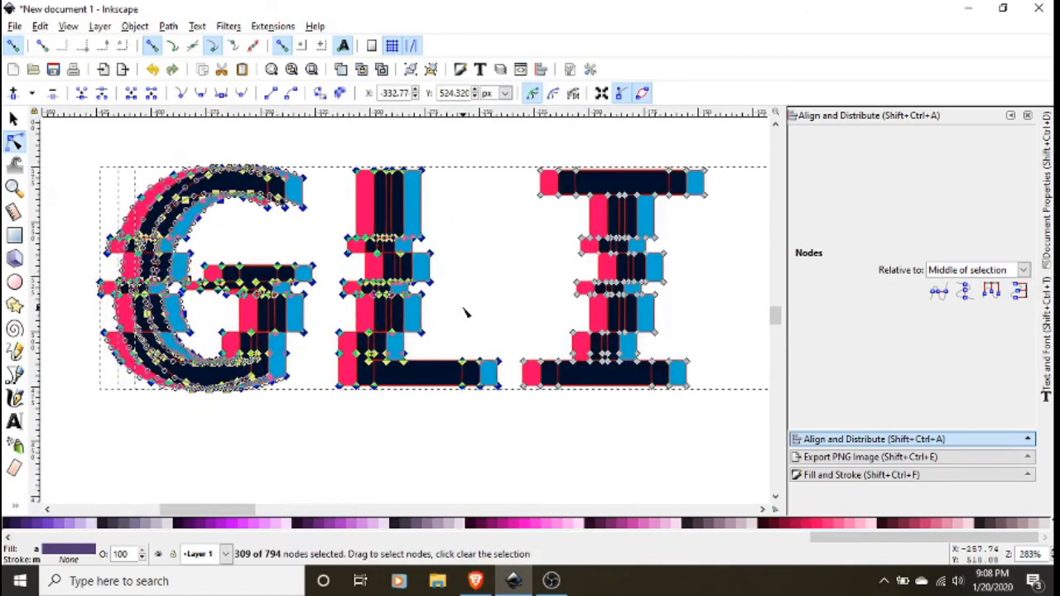
Shift the nodes of the letters G, L and I together 32 px to the right, closing the gap to the T
{"action": "key", "text": "1"}
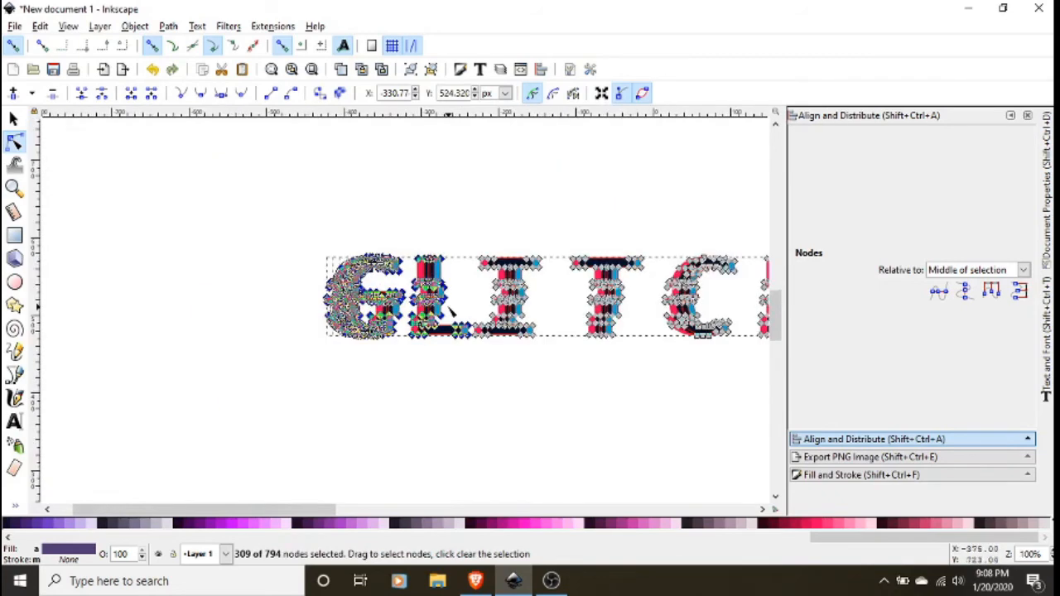
{"action": "left_click_drag", "start_coordinate": [274, 229], "coordinate": [568, 398]}
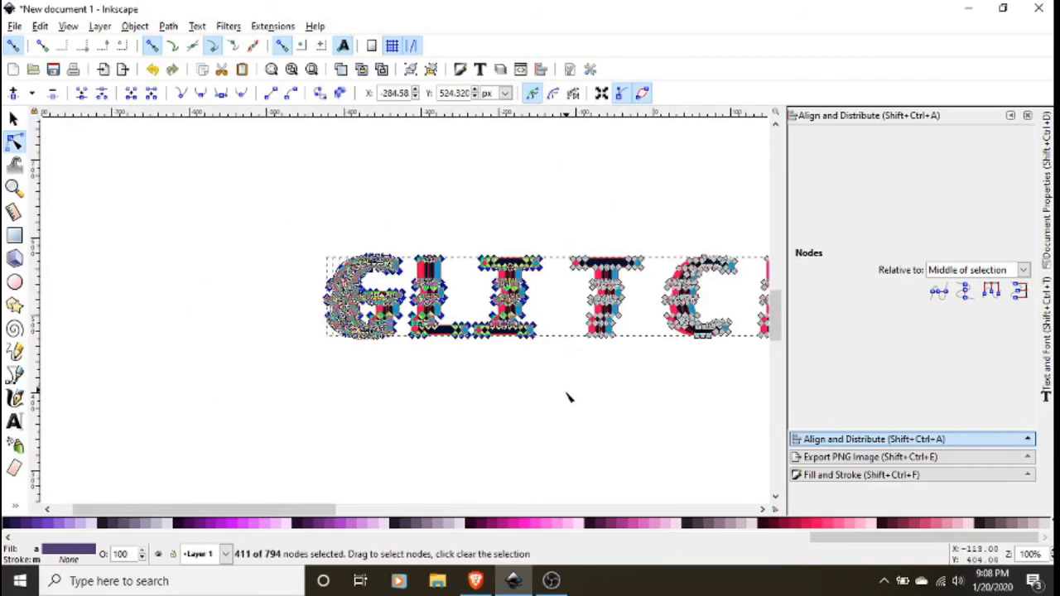
{"action": "scroll", "coordinate": [567, 319], "scroll_direction": "up", "scroll_amount": 2, "text": "ctrl"}
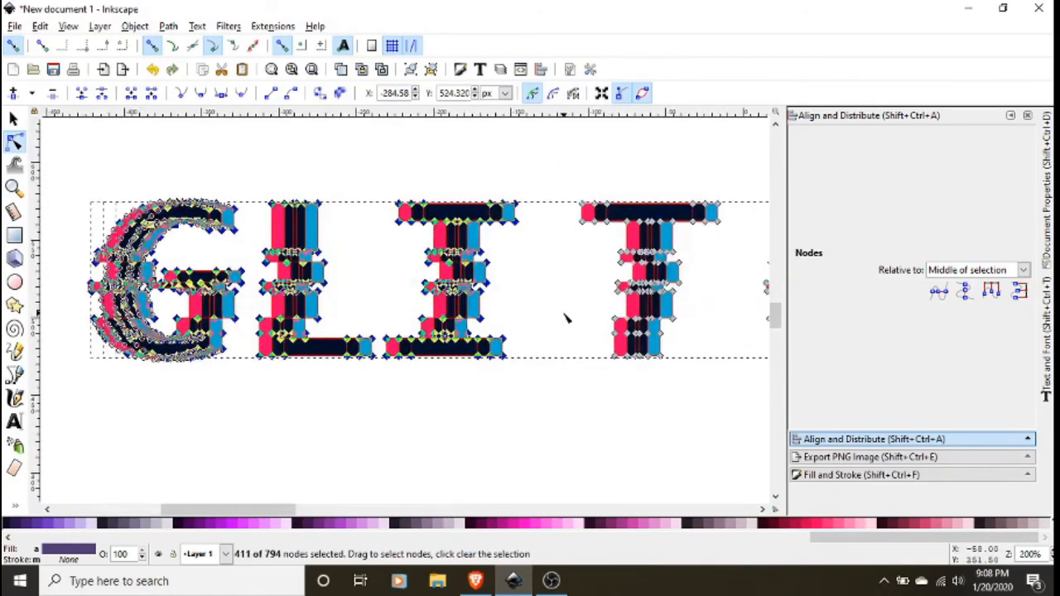
{"action": "key", "text": "Right"}
{"action": "key", "text": "Right"}
{"action": "key", "text": "Right"}
{"action": "key", "text": "Right"}
{"action": "key", "text": "Right"}
{"action": "key", "text": "Right"}
{"action": "key", "text": "Right"}
{"action": "key", "text": "Right"}
{"action": "key", "text": "Right"}
{"action": "key", "text": "Right"}
{"action": "key", "text": "Right"}
{"action": "key", "text": "Right"}
{"action": "key", "text": "Right"}
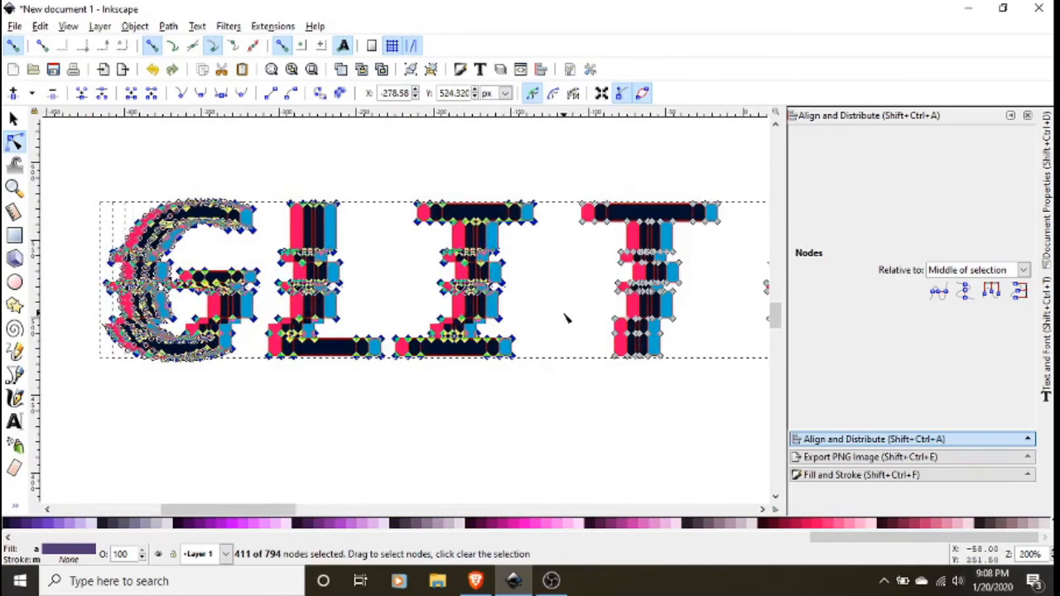
{"action": "key", "text": "Right"}
{"action": "key", "text": "Right"}
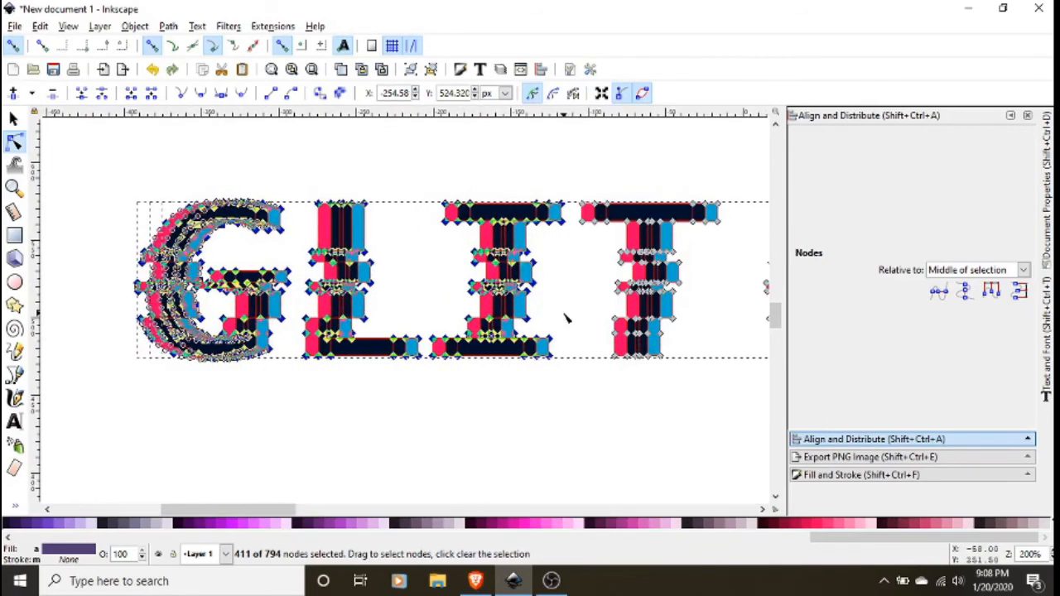
{"action": "key", "text": "Right"}
Shift the nodes of the letters G, L, I and T together 34 px to the right, closing the gap to the C
{"action": "scroll", "coordinate": [381, 268], "scroll_direction": "down", "scroll_amount": 2, "text": "ctrl"}
{"action": "left_click_drag", "start_coordinate": [219, 199], "coordinate": [563, 377]}
{"action": "key", "text": "Right"}
{"action": "key", "text": "Right"}
{"action": "key", "text": "Right"}
{"action": "key", "text": "Right"}
{"action": "key", "text": "Right"}
{"action": "key", "text": "Right"}
{"action": "key", "text": "Right"}
{"action": "key", "text": "Right"}
{"action": "key", "text": "Right"}
{"action": "key", "text": "Right"}
{"action": "key", "text": "Right"}
{"action": "key", "text": "Right"}
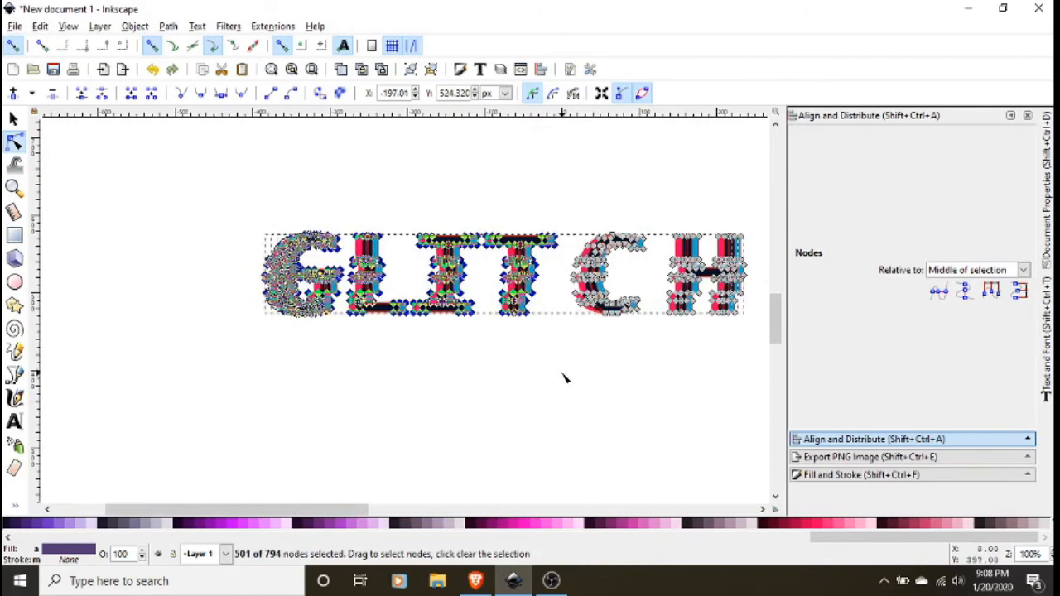
{"action": "key", "text": "Right"}
{"action": "key", "text": "Right"}
{"action": "key", "text": "Right"}
{"action": "key", "text": "Right"}
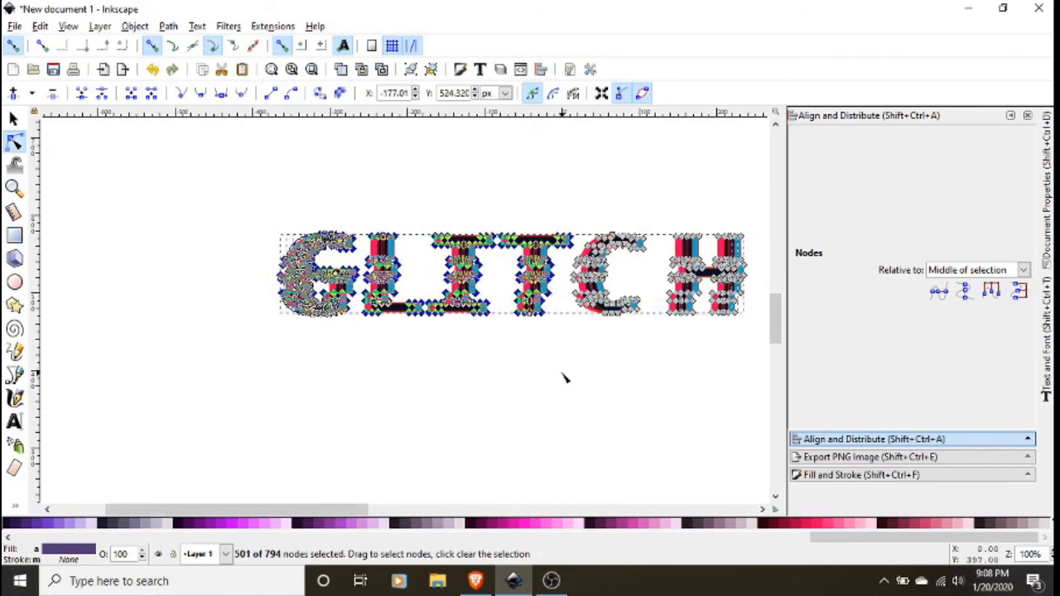
{"action": "key", "text": "Right"}
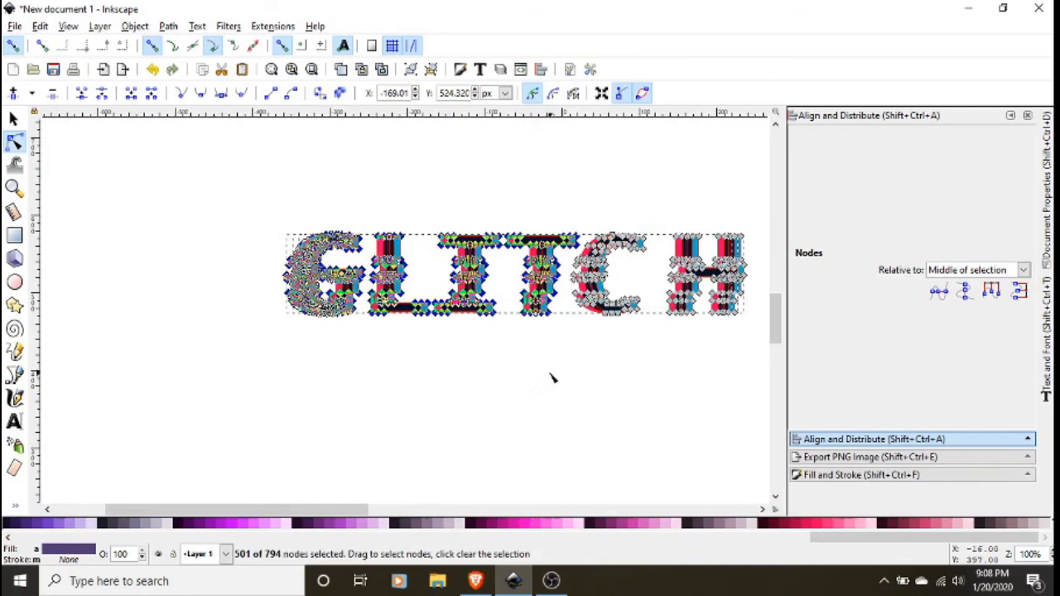
Shift the nodes of the first five letters 24 px to the right, closing the gap to the H, and finish node editing
{"action": "left_click_drag", "start_coordinate": [229, 190], "coordinate": [654, 391]}
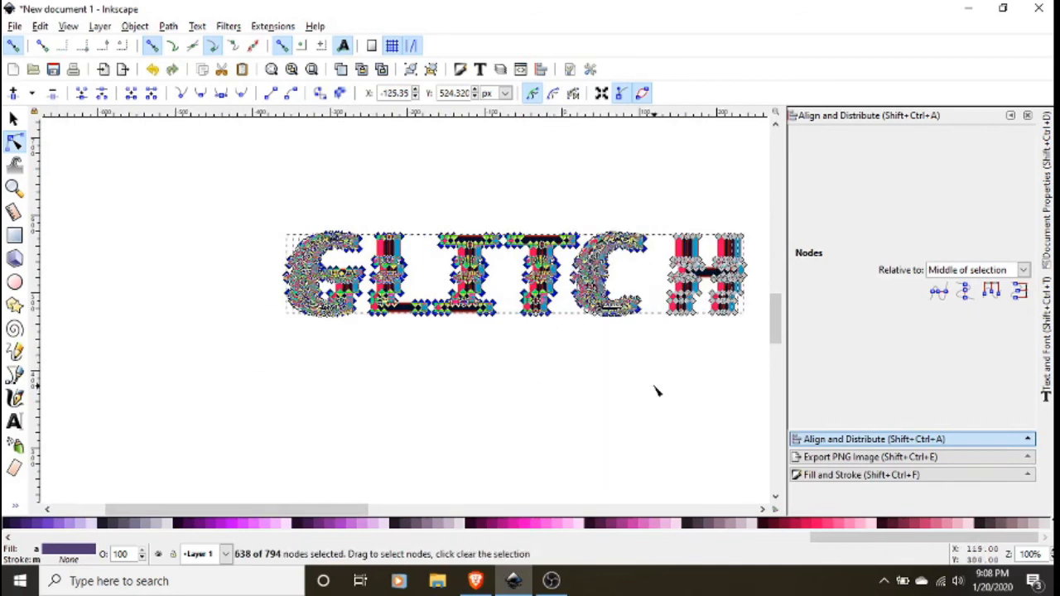
{"action": "key", "text": "Right"}
{"action": "key", "text": "Right"}
{"action": "key", "text": "Right"}
{"action": "key", "text": "Right"}
{"action": "key", "text": "Right"}
{"action": "key", "text": "Right"}
{"action": "key", "text": "Right"}
{"action": "key", "text": "Right"}
{"action": "key", "text": "Right"}
{"action": "key", "text": "Right"}
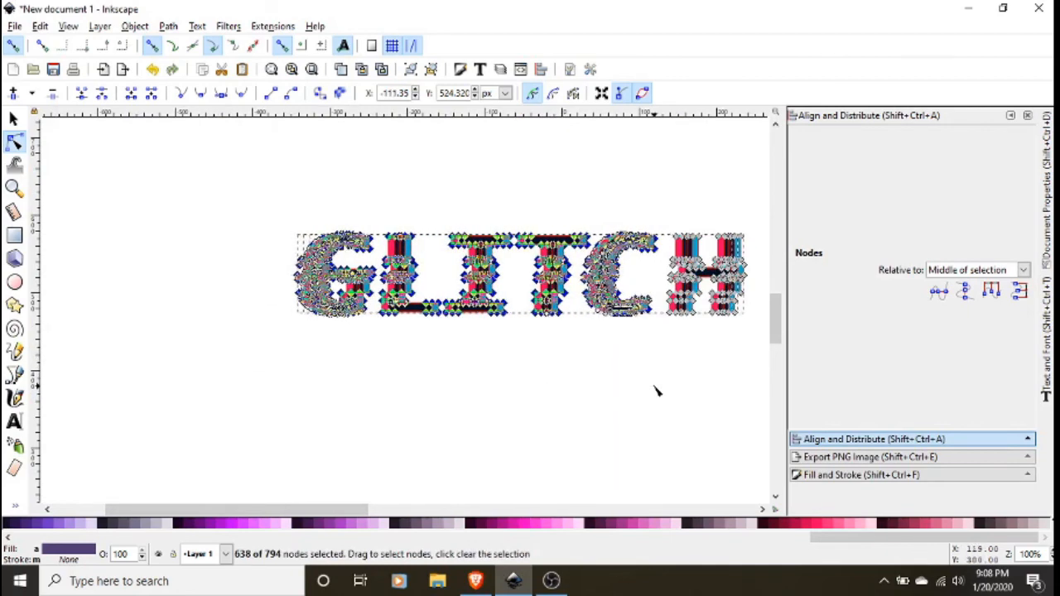
{"action": "key", "text": "Right"}
{"action": "key", "text": "Right"}
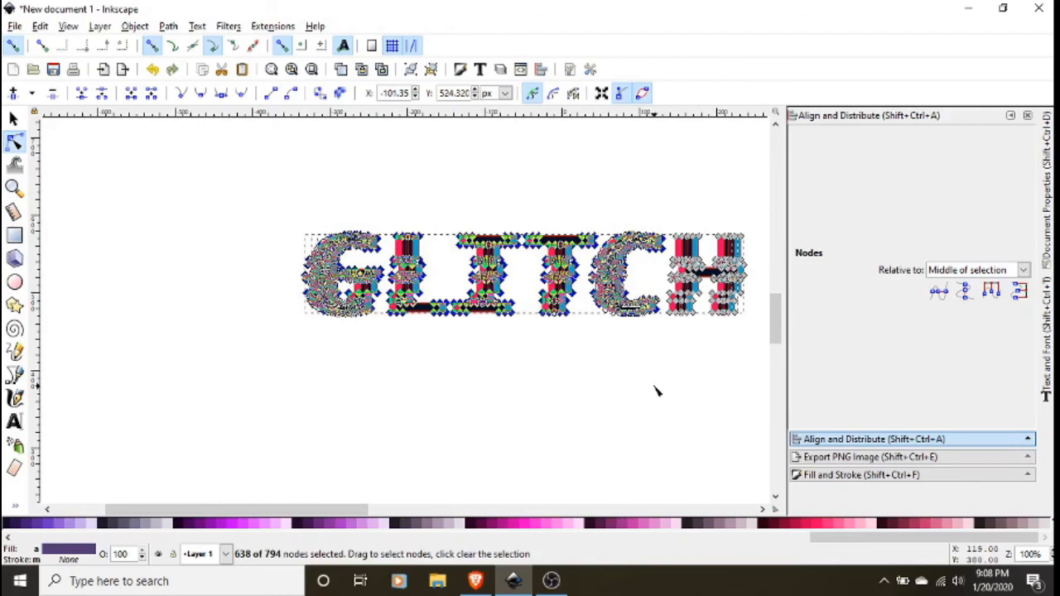
{"action": "left_click", "coordinate": [566, 382]}
{"action": "key", "text": "s"}
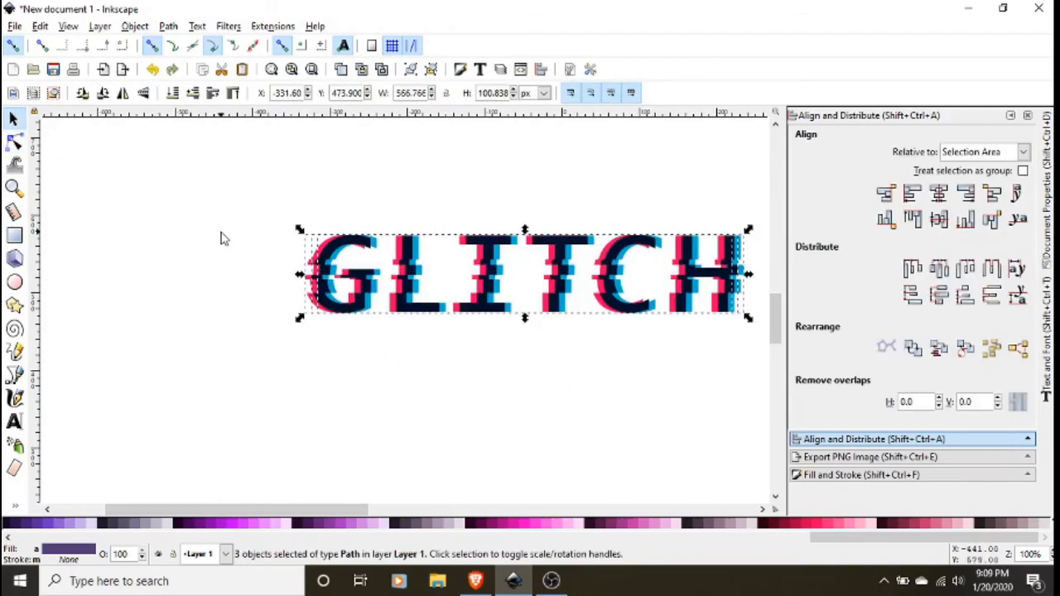
Try merging the three coloured GLITCH copies with Union, and undo the merge
{"action": "key", "text": "ctrl+plus"}
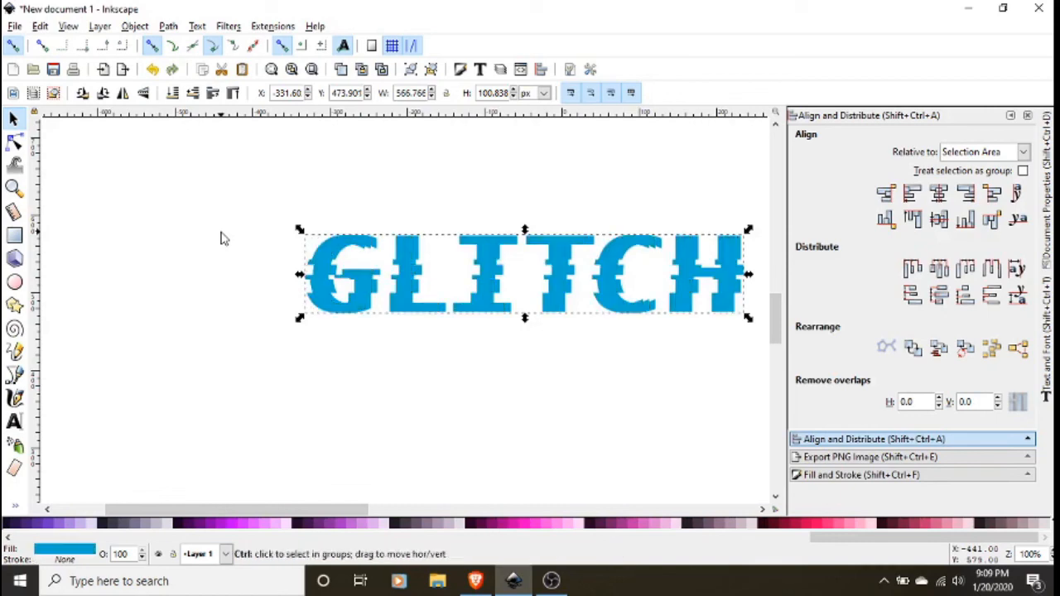
{"action": "key", "text": "ctrl+z"}
Select all three GLITCH copies and skew them horizontally so that the letters slant slightly to the right, and deselect them
{"action": "scroll", "coordinate": [227, 246], "scroll_direction": "down", "scroll_amount": 2}
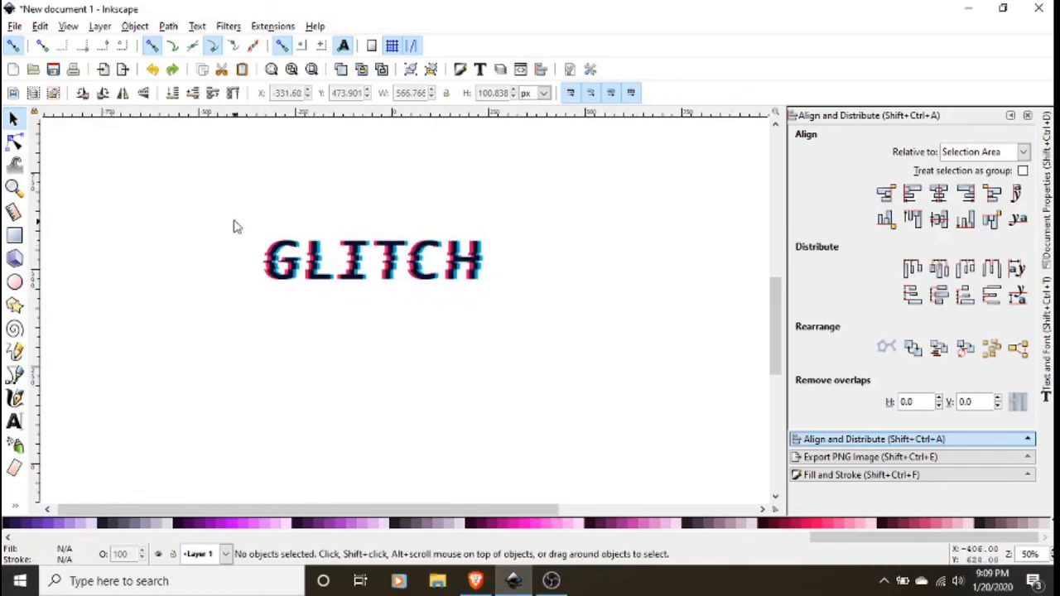
{"action": "left_click_drag", "start_coordinate": [240, 228], "coordinate": [521, 360]}
{"action": "scroll", "coordinate": [329, 249], "scroll_direction": "up", "scroll_amount": 2}
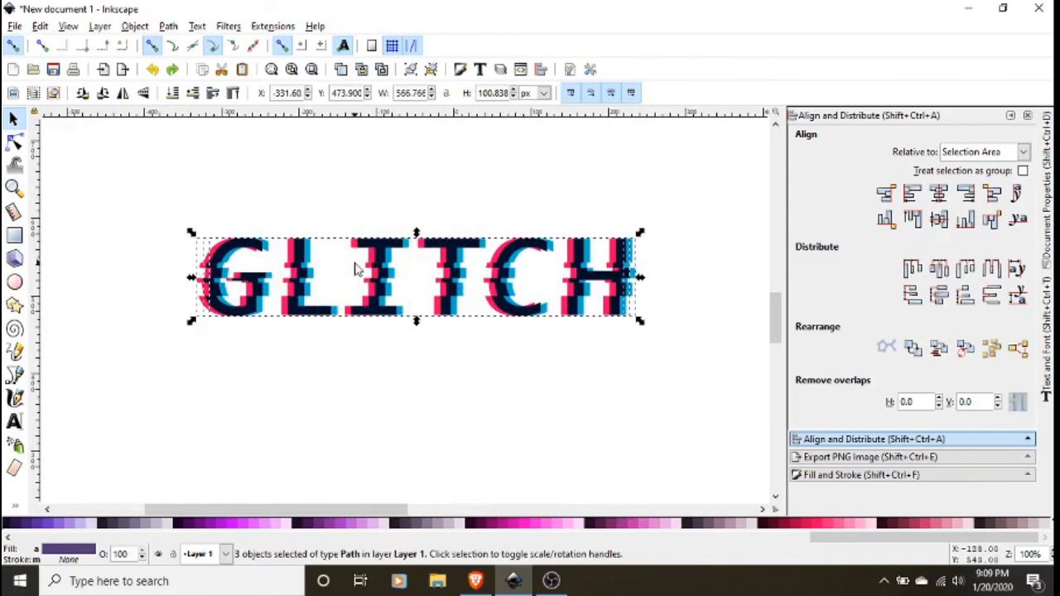
{"action": "scroll", "coordinate": [411, 236], "scroll_direction": "up", "scroll_amount": 2}
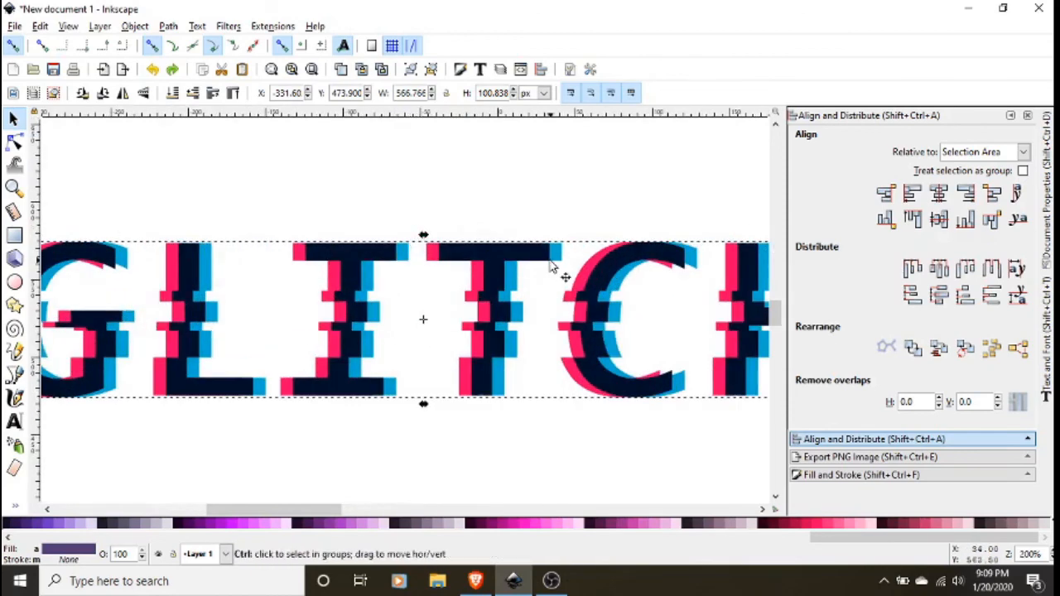
{"action": "scroll", "coordinate": [545, 260], "scroll_direction": "down", "scroll_amount": 1}
{"action": "left_click_drag", "start_coordinate": [458, 241], "coordinate": [470, 245]}
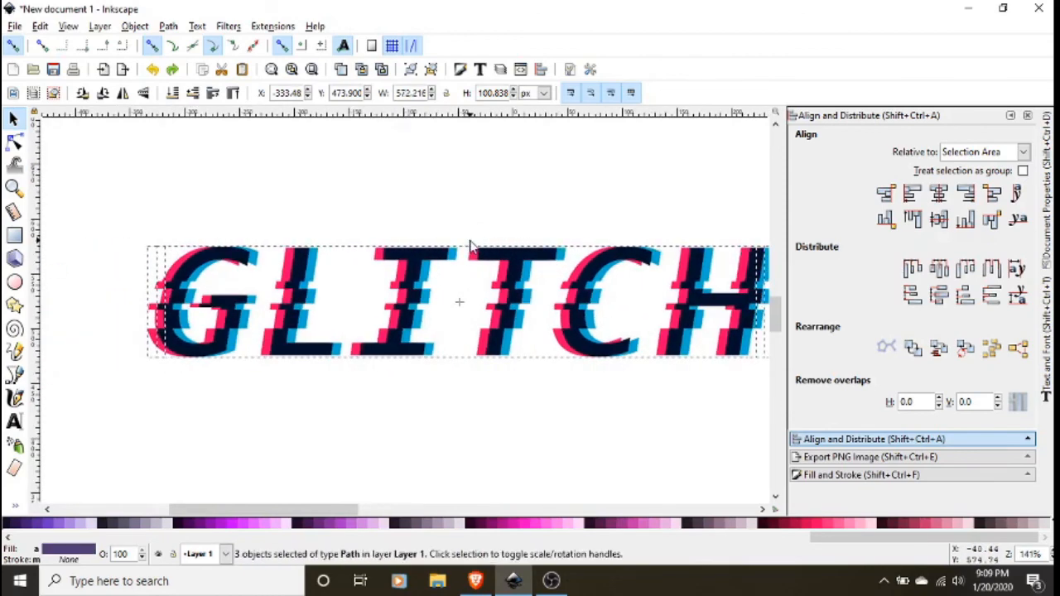
{"action": "left_click", "coordinate": [525, 193]}
{"action": "scroll", "coordinate": [502, 282], "scroll_direction": "down", "scroll_amount": 2}
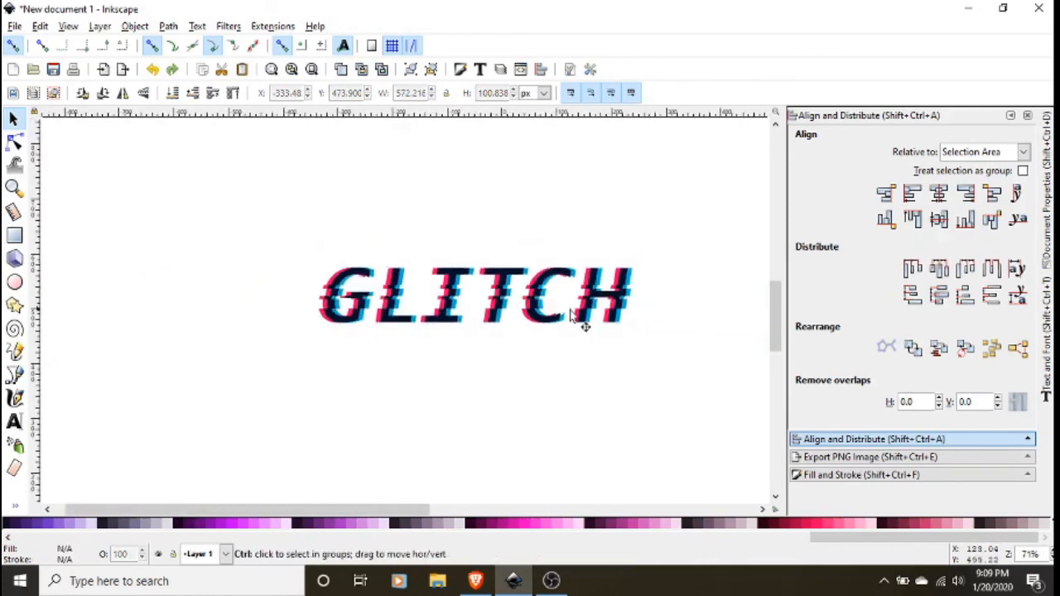
{"action": "scroll", "coordinate": [578, 314], "scroll_direction": "up", "scroll_amount": 1}
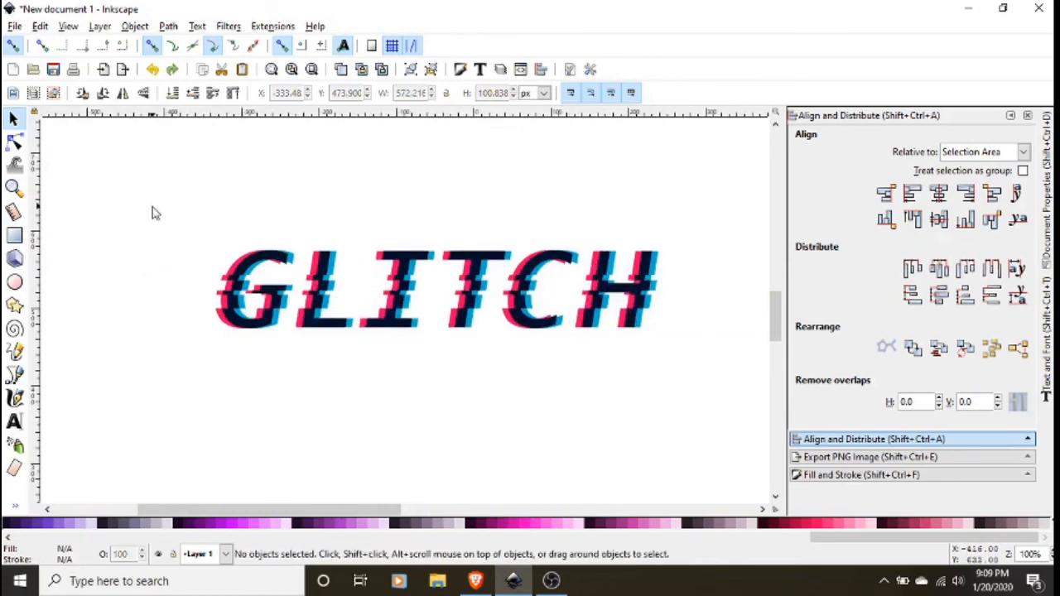